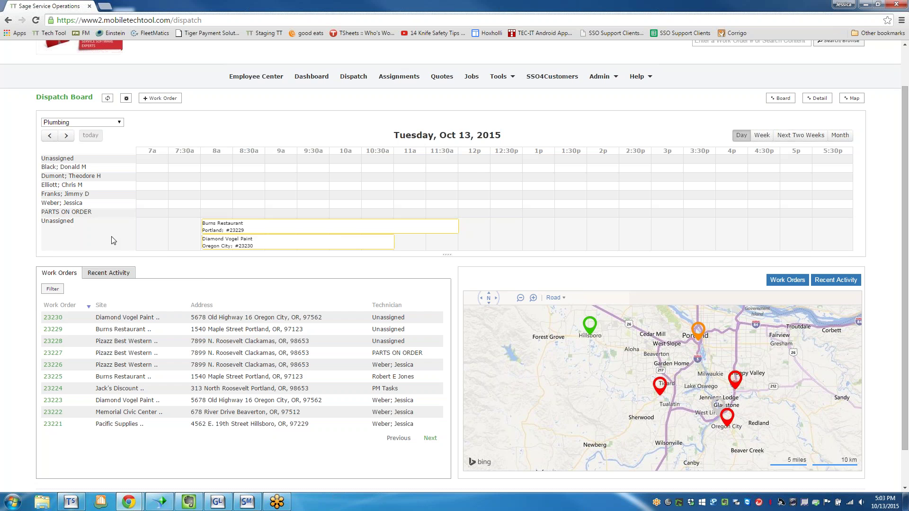
- Check the available dispatch groups and keep the board on Plumbing
scroll(114, 241, up, 1)
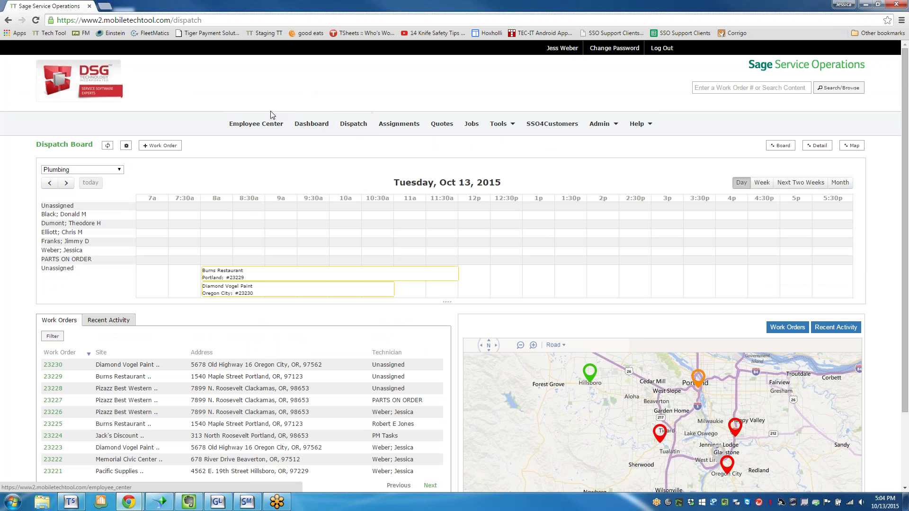
click(94, 172)
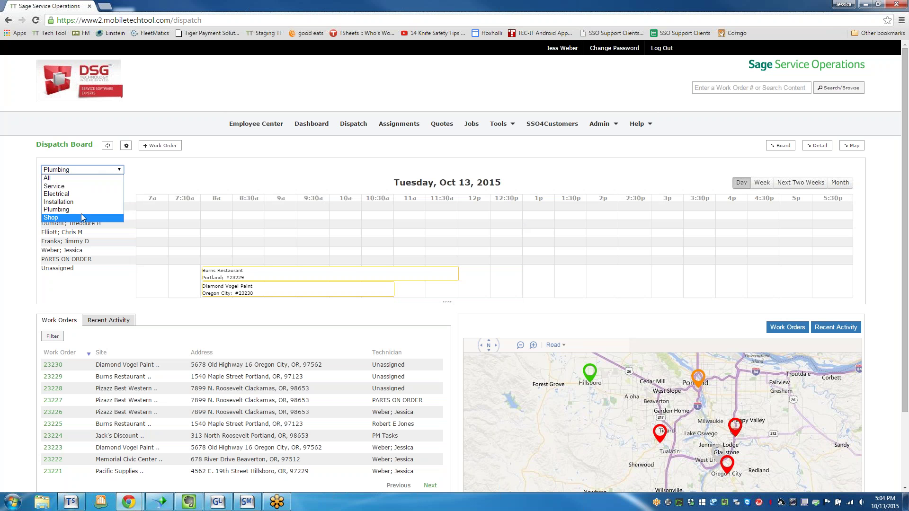
click(89, 168)
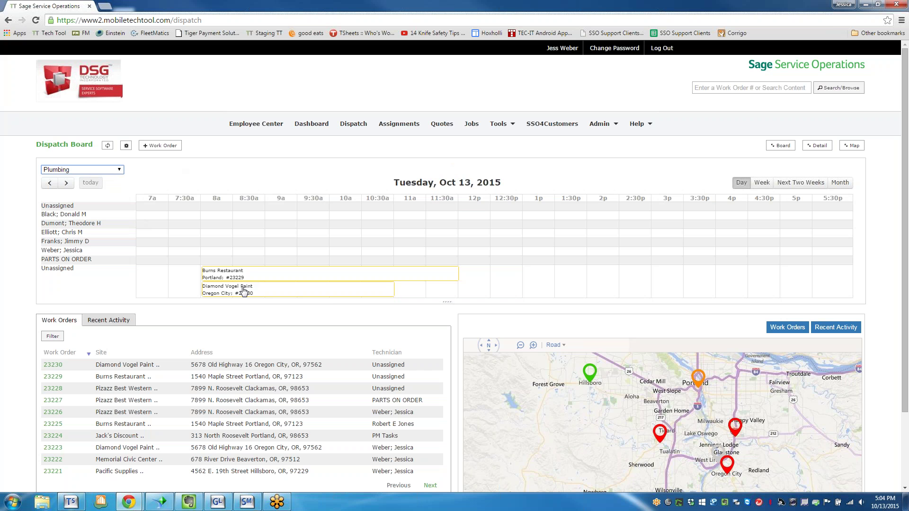
- Filter the work order list to Open status, add a Call Type column, and apply
mouse_move(243, 290)
click(52, 336)
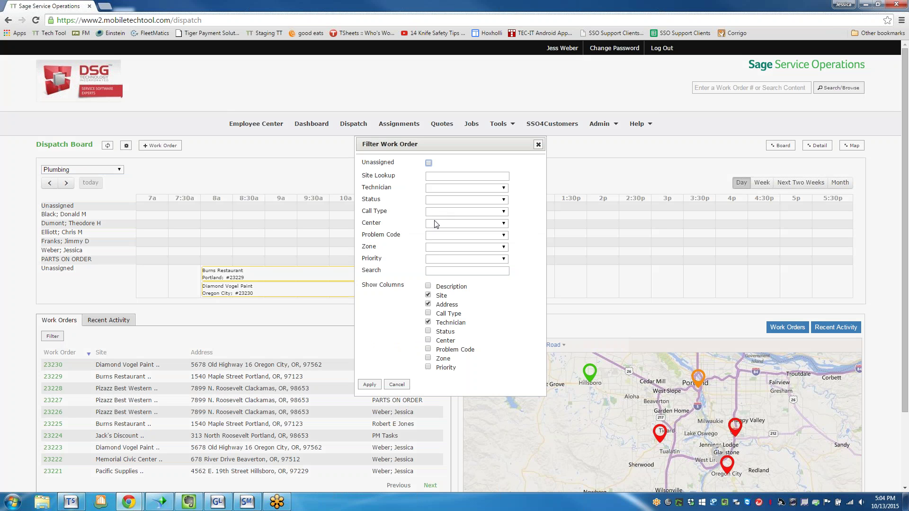
click(441, 200)
click(496, 248)
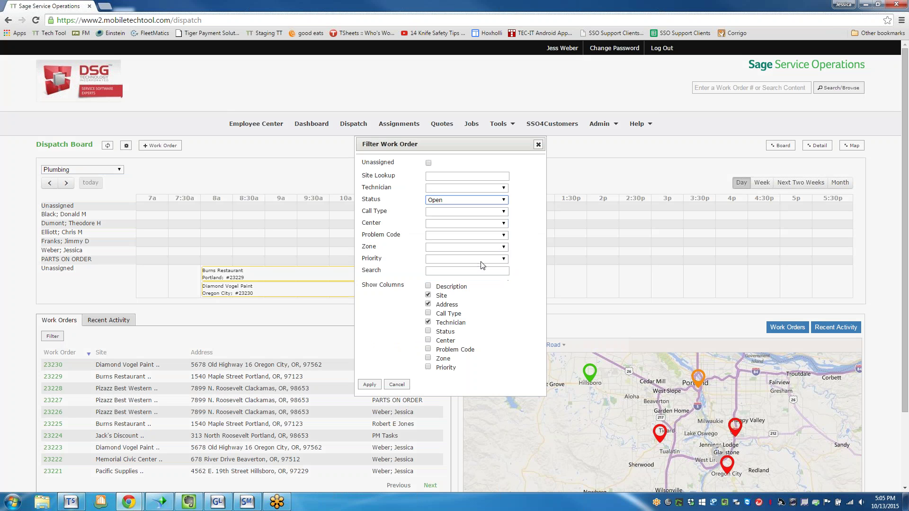
click(428, 286)
click(428, 295)
click(428, 286)
click(428, 313)
click(374, 386)
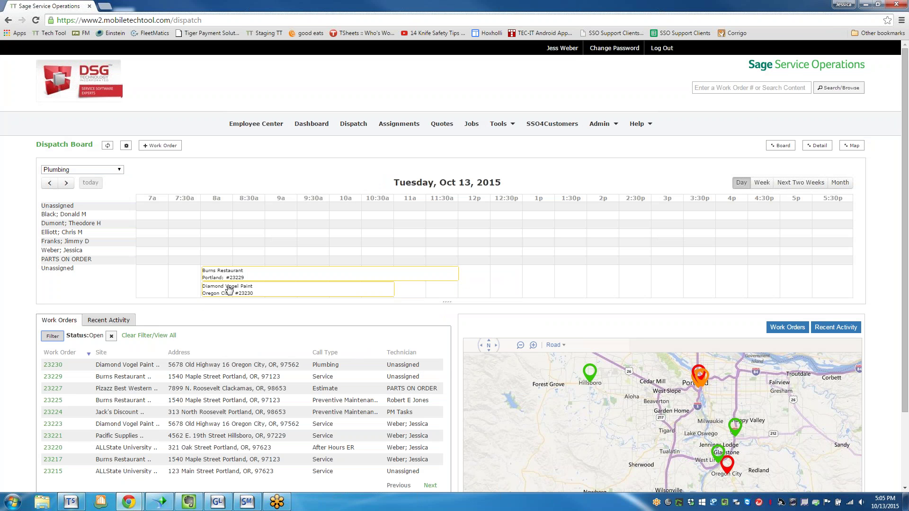
- Try dragging work order 23230 onto the board, then reopen the work order filter
mouse_move(226, 290)
mouse_down()
mouse_move(256, 220)
mouse_move(218, 297)
mouse_up()
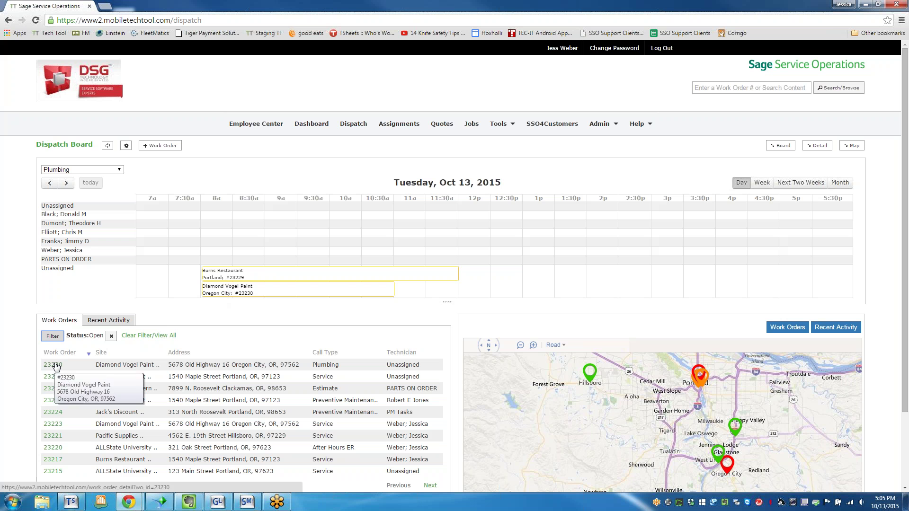
mouse_move(325, 296)
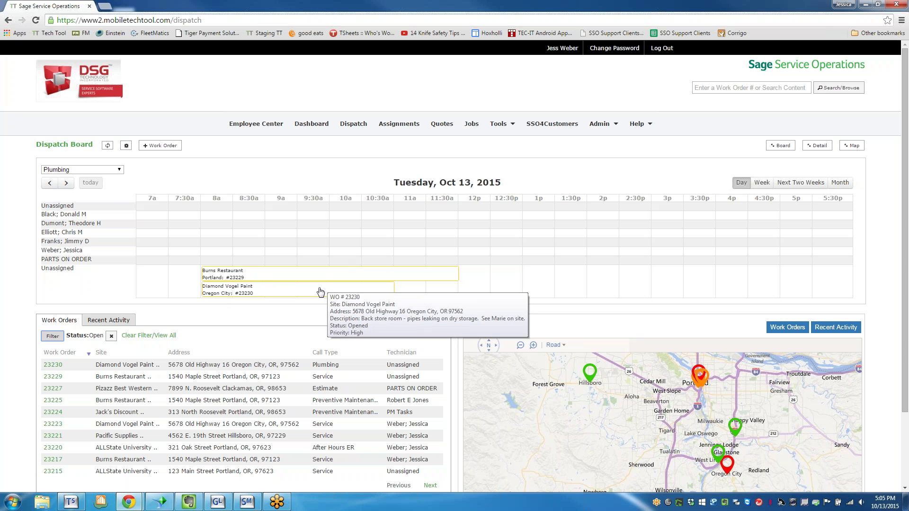
click(52, 370)
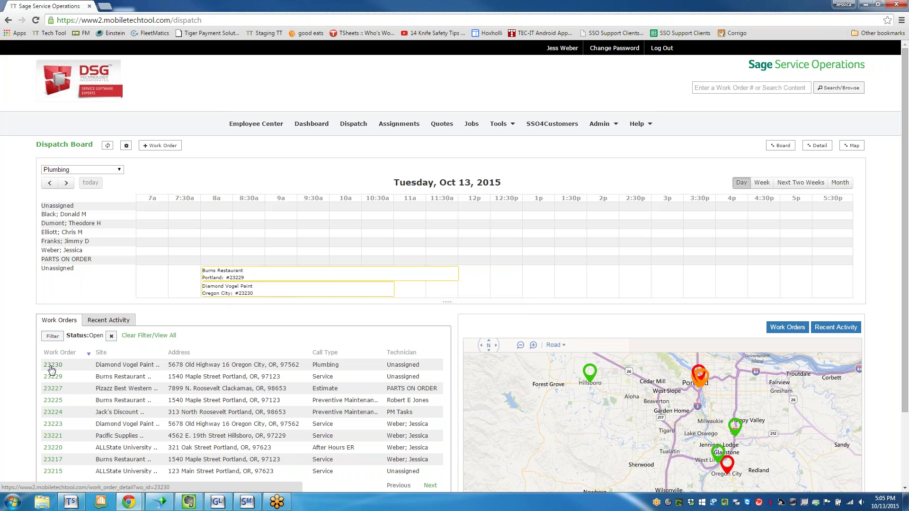
mouse_move(52, 369)
mouse_down()
mouse_move(226, 243)
mouse_move(112, 347)
mouse_move(57, 371)
mouse_up()
scroll(67, 384, down, 1)
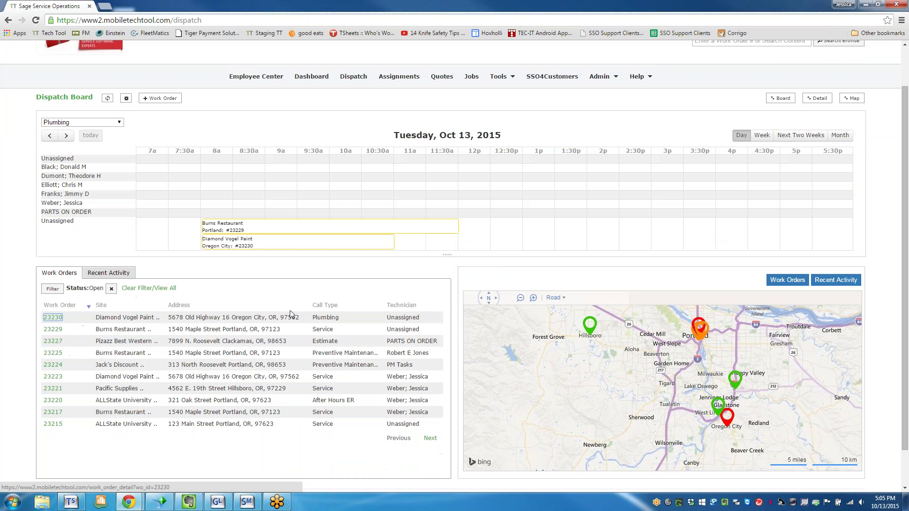
click(55, 294)
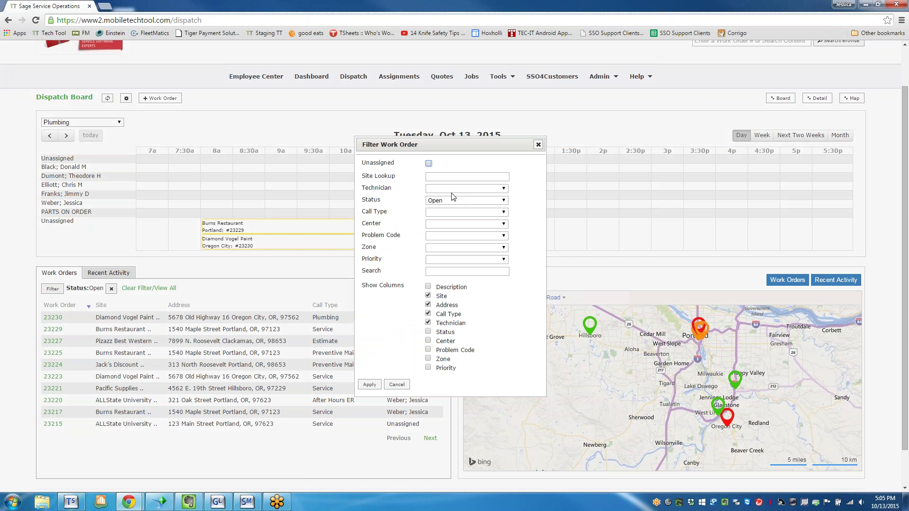
- Cancel the Filter Work Order dialog, leaving the Plumbing board with its Open work order list
click(400, 383)
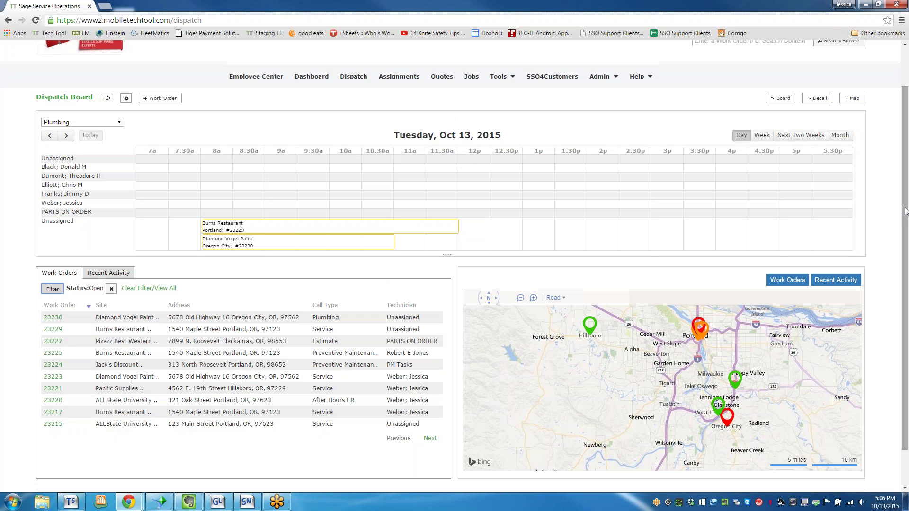
drag(907, 212, 906, 249)
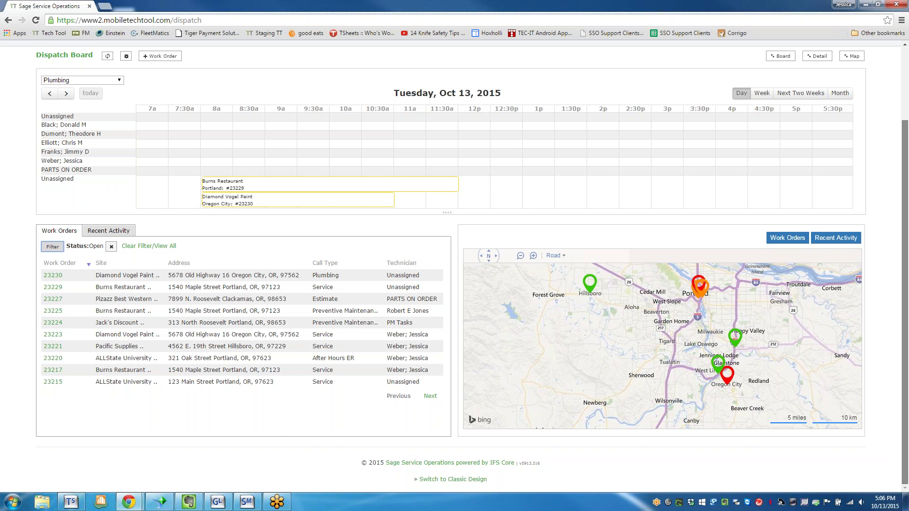
scroll(680, 381, up, 2)
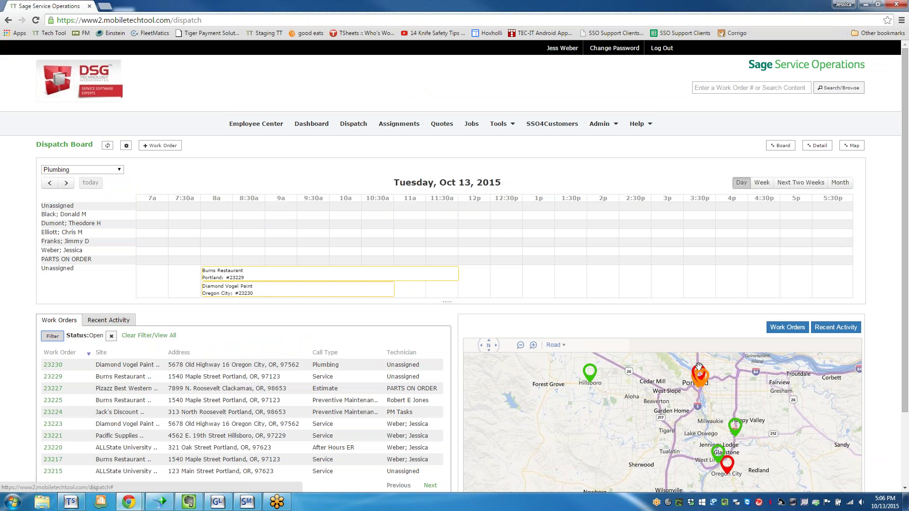
- Preview work order 23223 on the map, then drag Diamond Vogel Paint's job to a technician at 11a
click(732, 465)
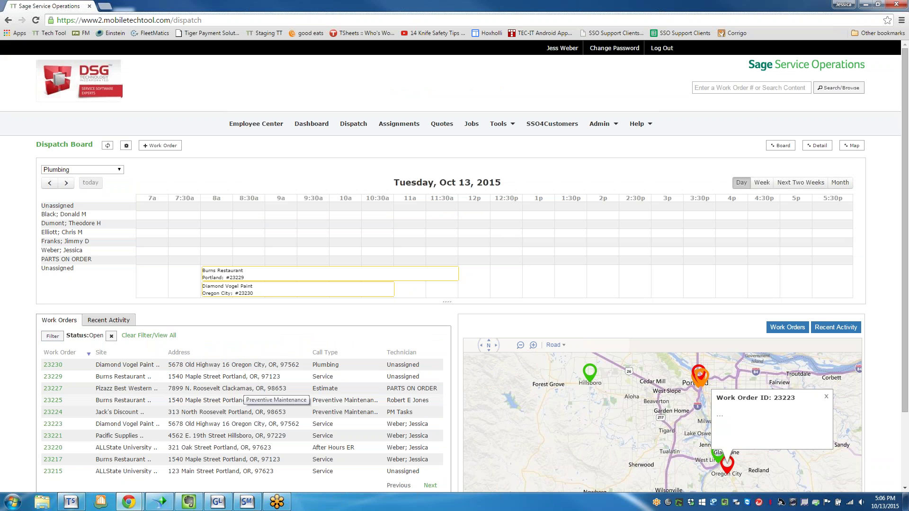
click(162, 285)
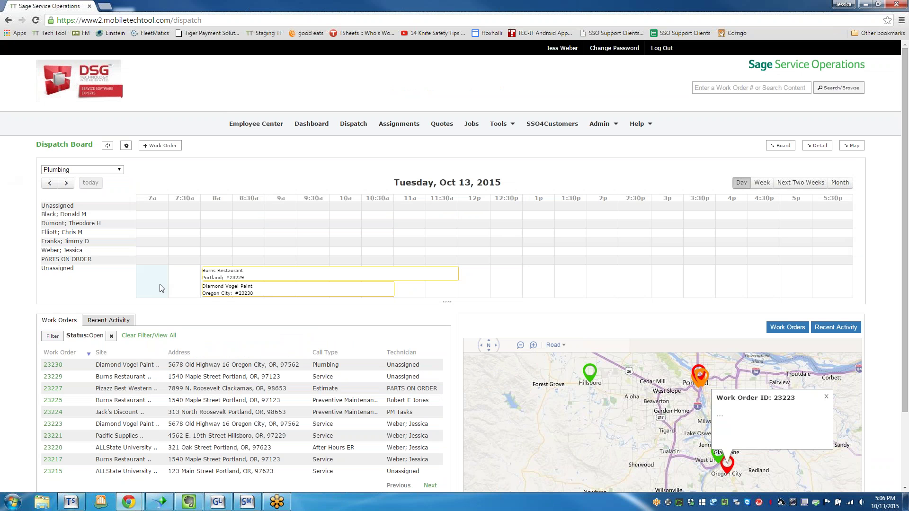
mouse_move(220, 291)
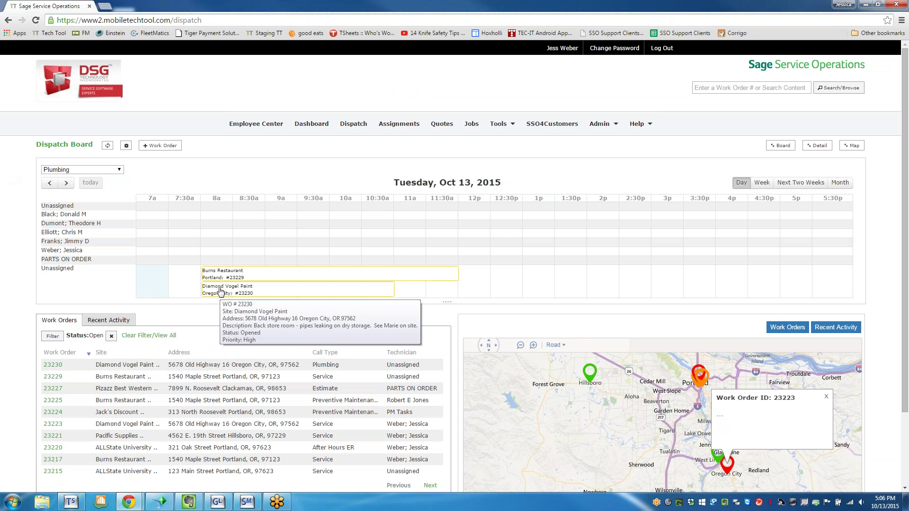
mouse_move(220, 291)
mouse_down()
mouse_move(232, 258)
mouse_move(296, 260)
mouse_move(285, 257)
mouse_move(290, 248)
mouse_move(290, 260)
mouse_up()
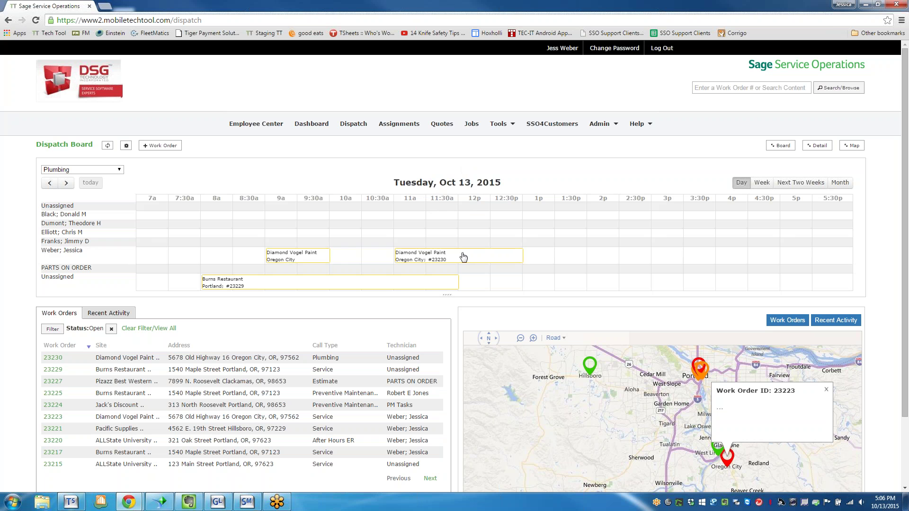
- Open work order 23230's details and start a notification on its assignment
click(421, 257)
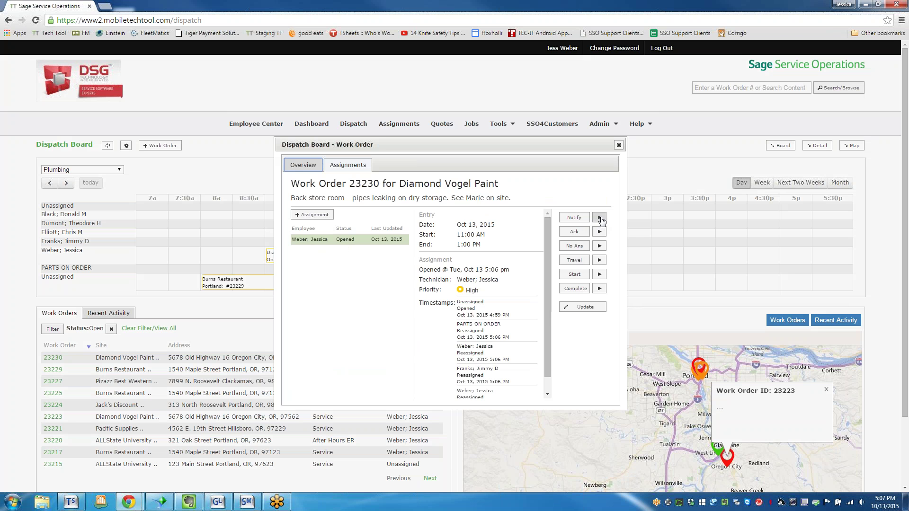
click(574, 219)
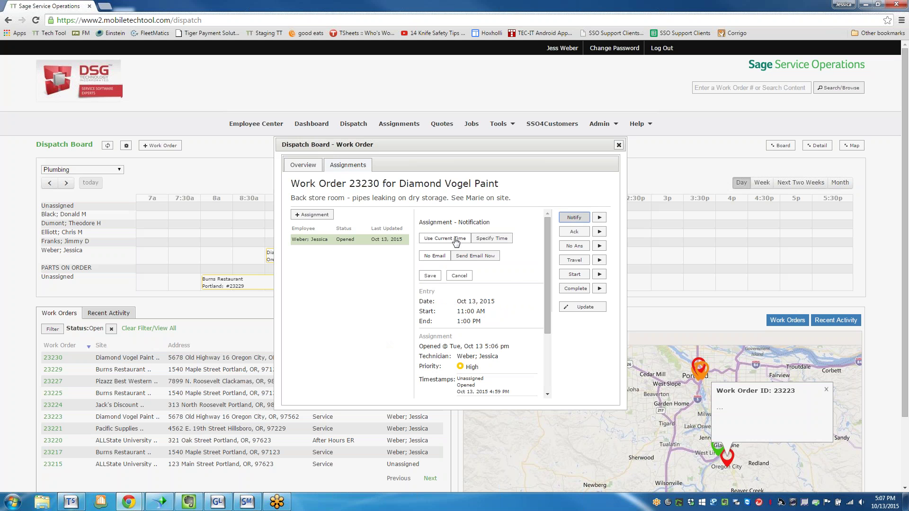
- Specify the notification time manually as 4:00 am
click(495, 241)
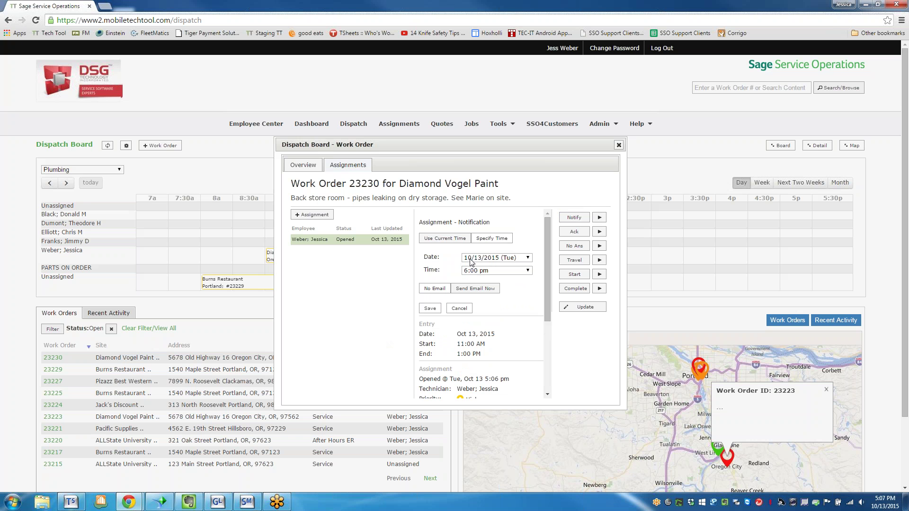
click(485, 271)
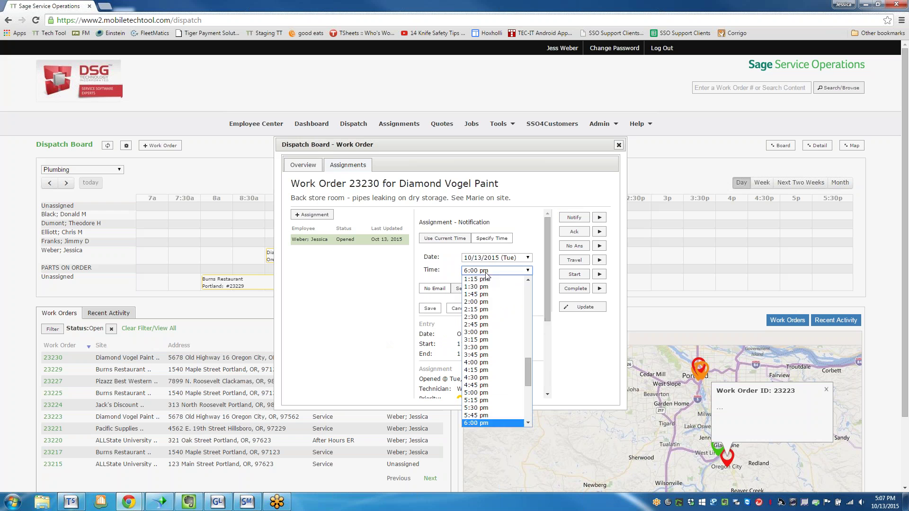
scroll(481, 294, up, 10)
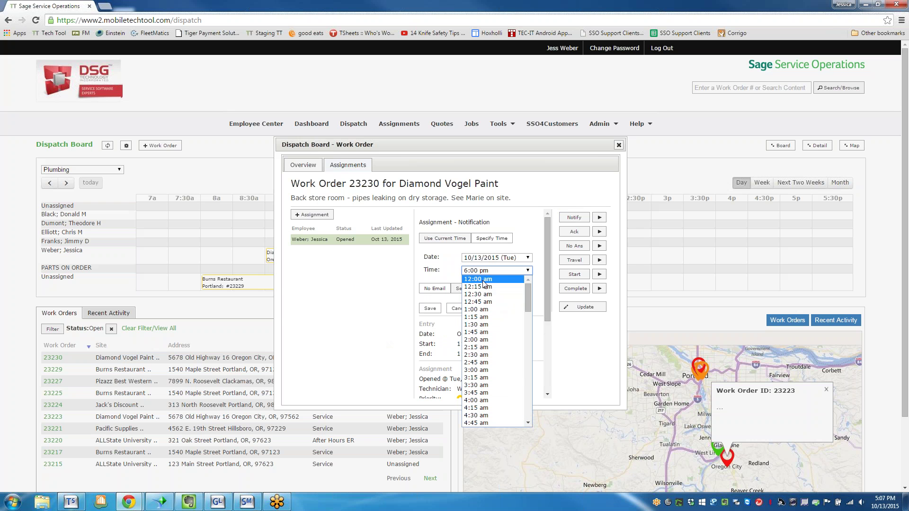
click(488, 403)
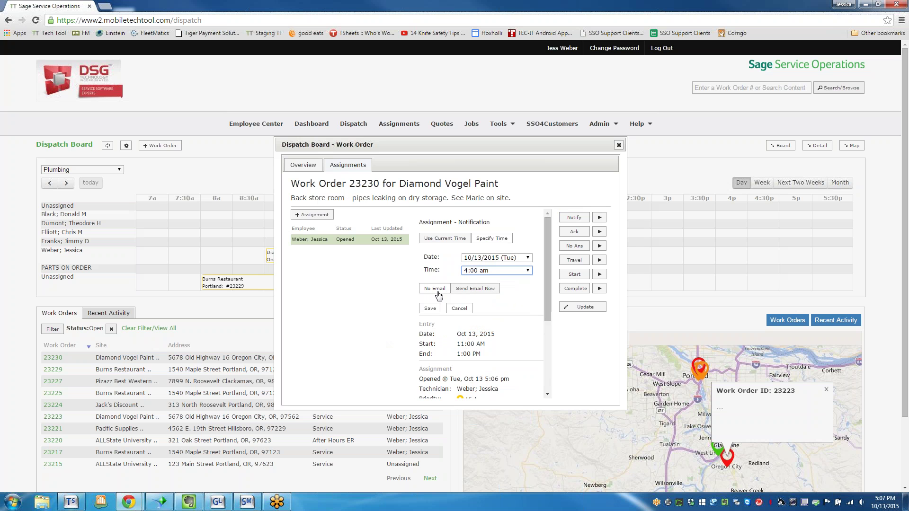
- E-mail the technician the note 'report here in the morning' and save the notification
click(466, 290)
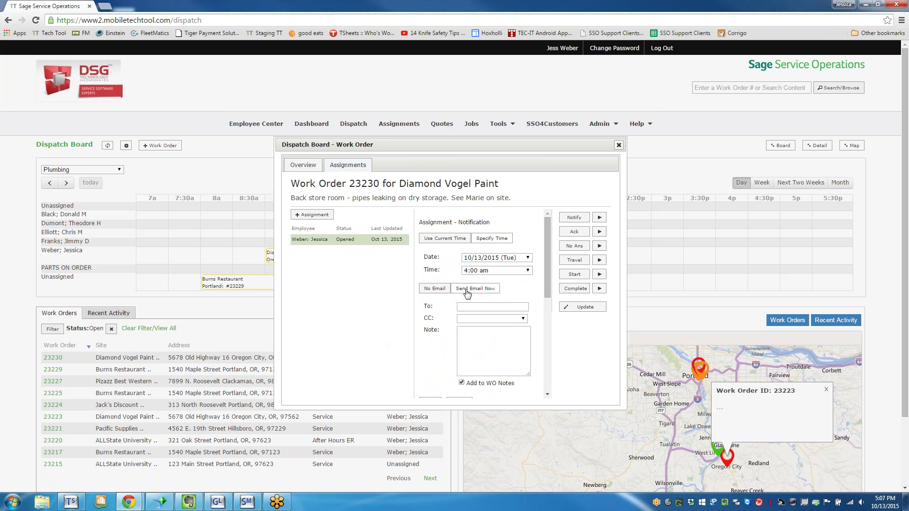
click(482, 308)
key(Tab)
click(494, 348)
text(report here)
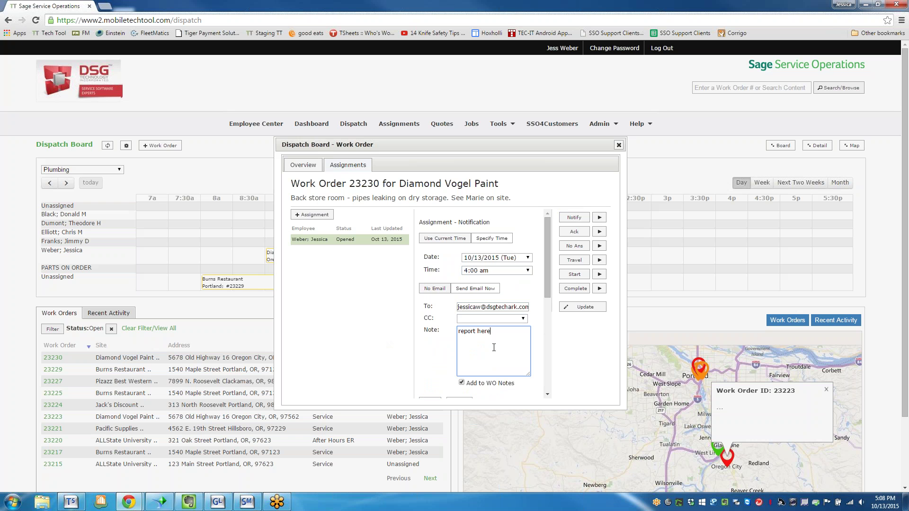
text( in the morning.  urgent call.)
scroll(454, 321, down, 2)
click(433, 308)
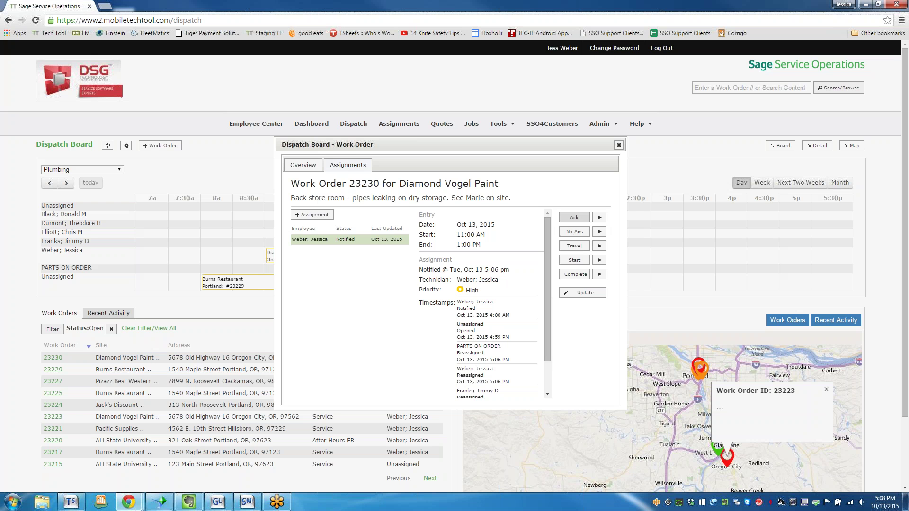
- Close work order 23230's window to see its teal notified block on the board
click(619, 145)
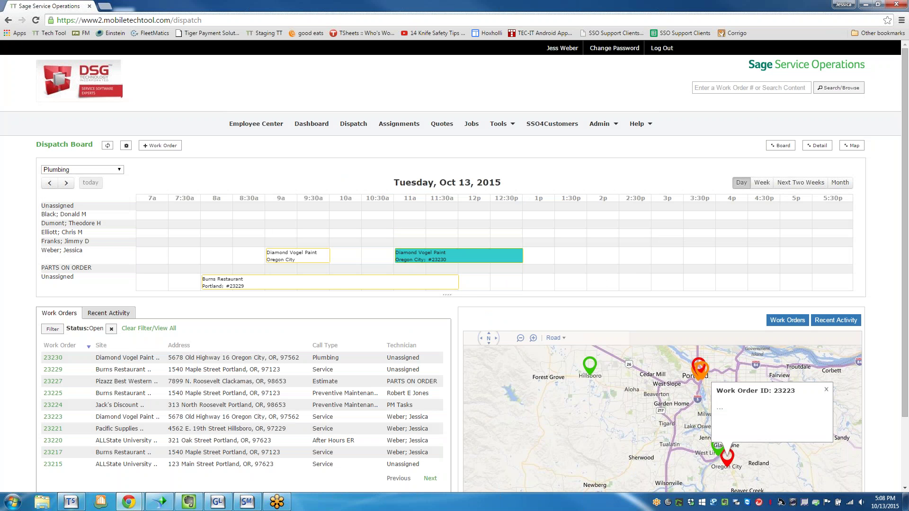
mouse_move(435, 260)
- Move the 9a Diamond Vogel Paint visit to another technician at 12p and reopen its assignment
drag(284, 257, 473, 215)
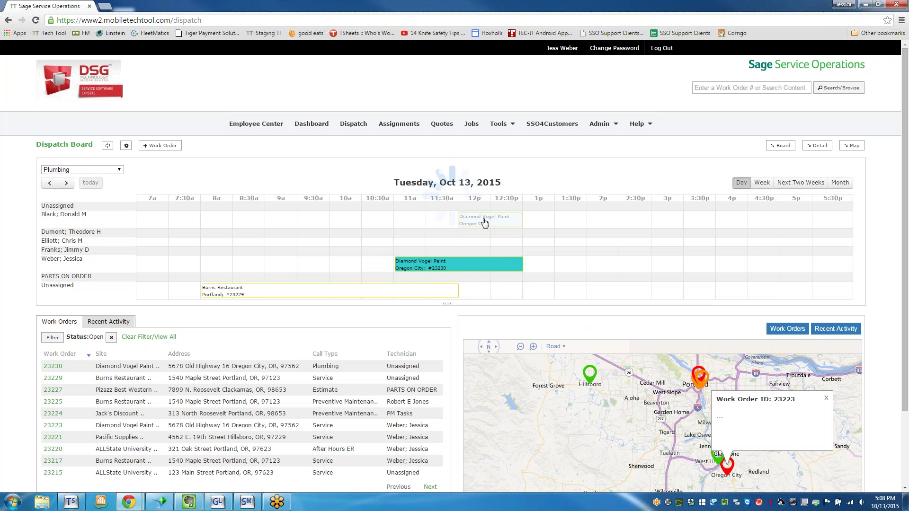
click(484, 223)
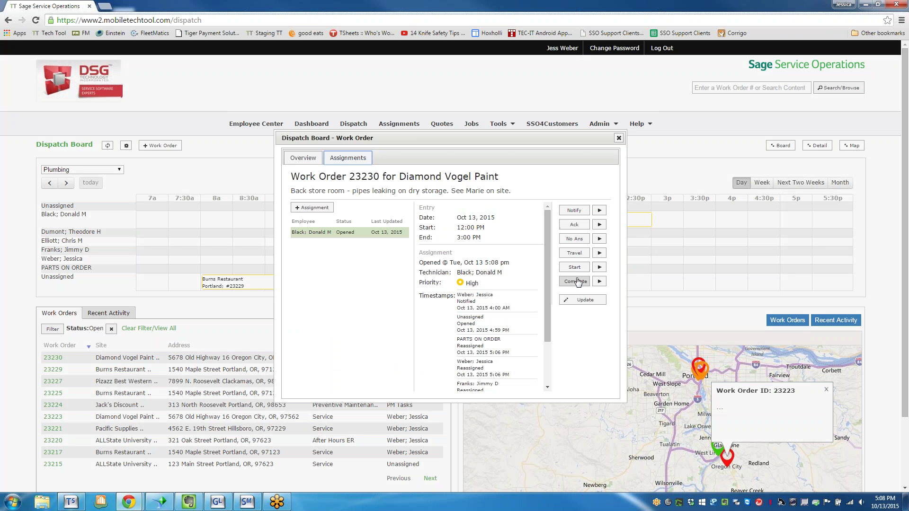
click(581, 301)
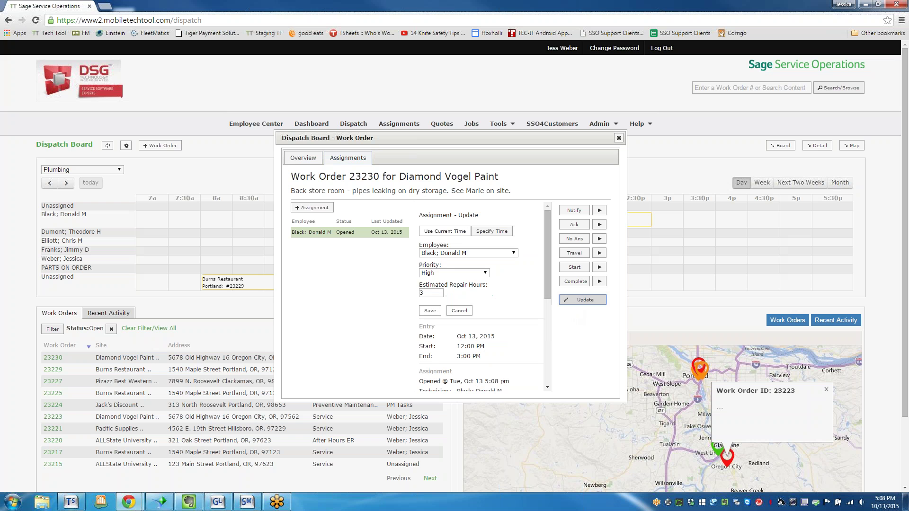
drag(548, 246, 566, 194)
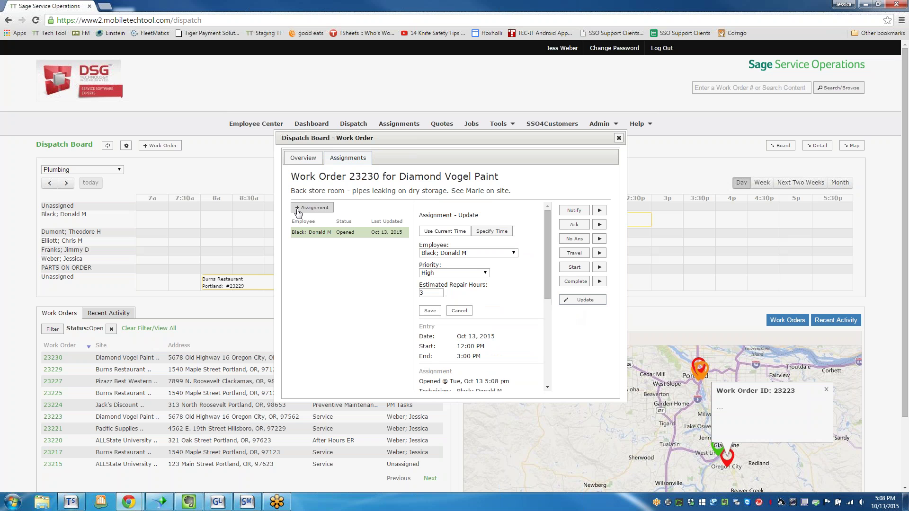
- Add and save a new 6:00 pm assignment for work order 23230 to another technician
click(305, 208)
click(490, 227)
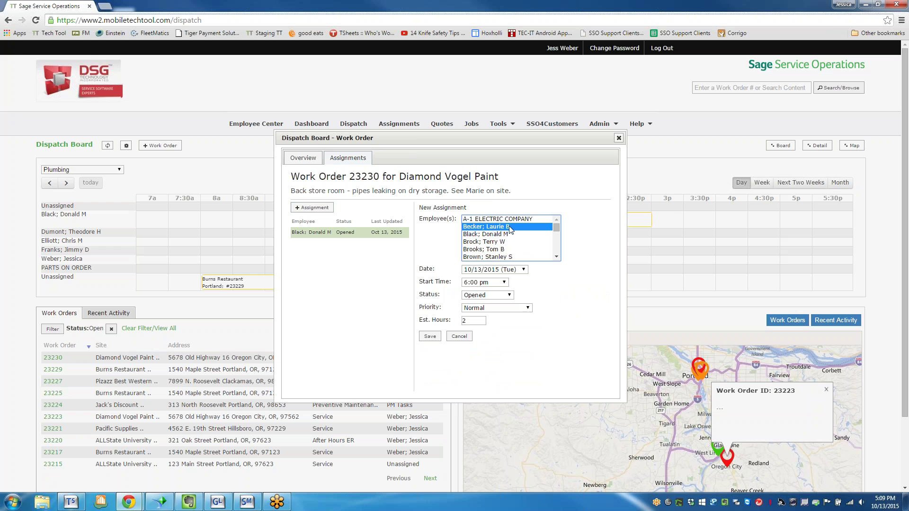
click(429, 337)
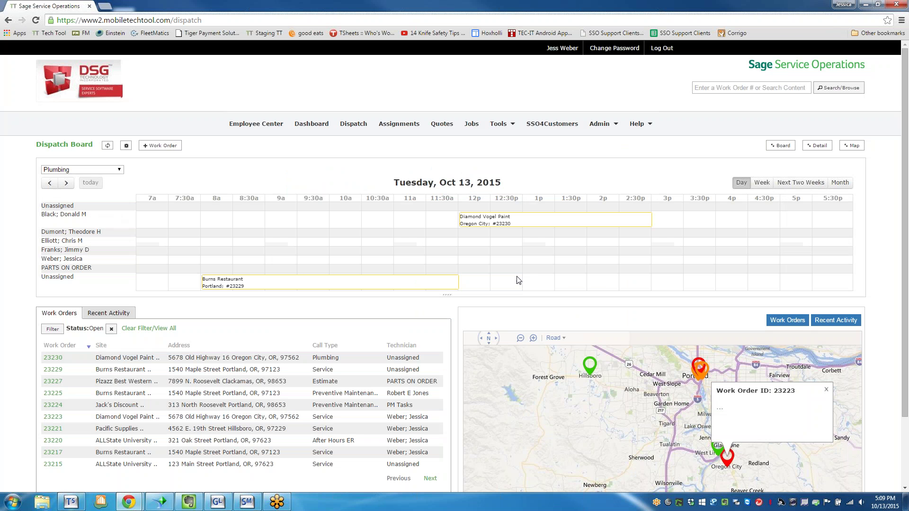
- Set the trade filter to All to show every technician on the board
click(102, 170)
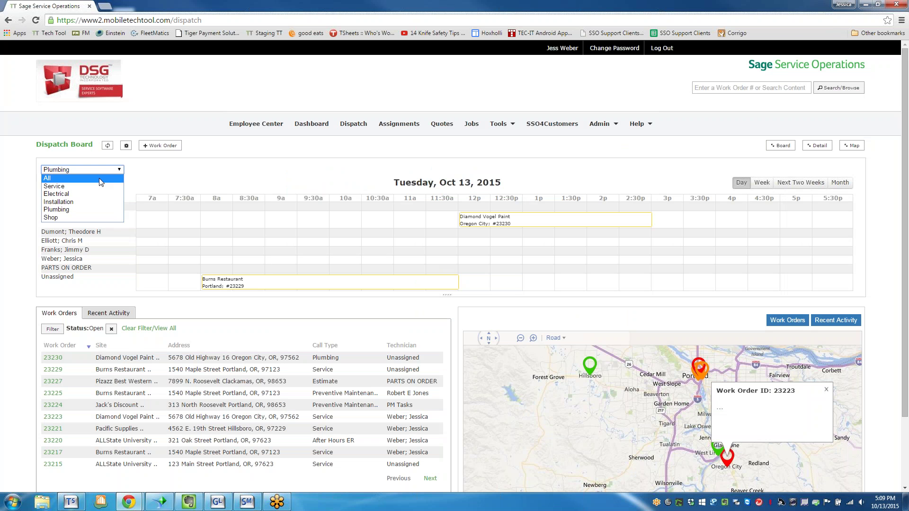
click(86, 179)
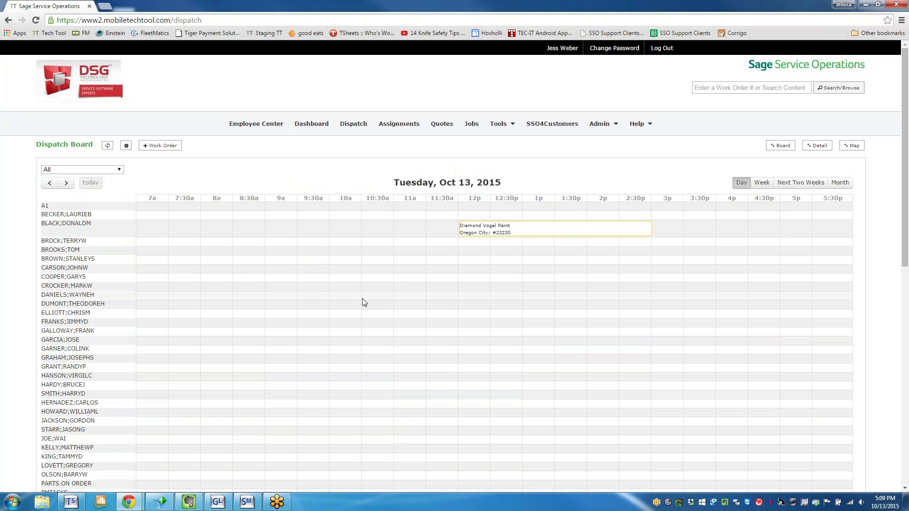
scroll(407, 311, down, 8)
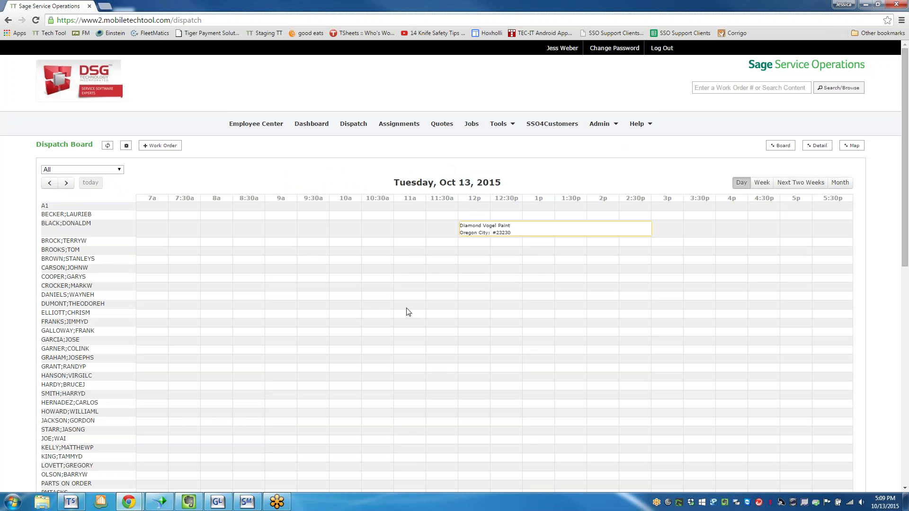
scroll(418, 330, down, 2)
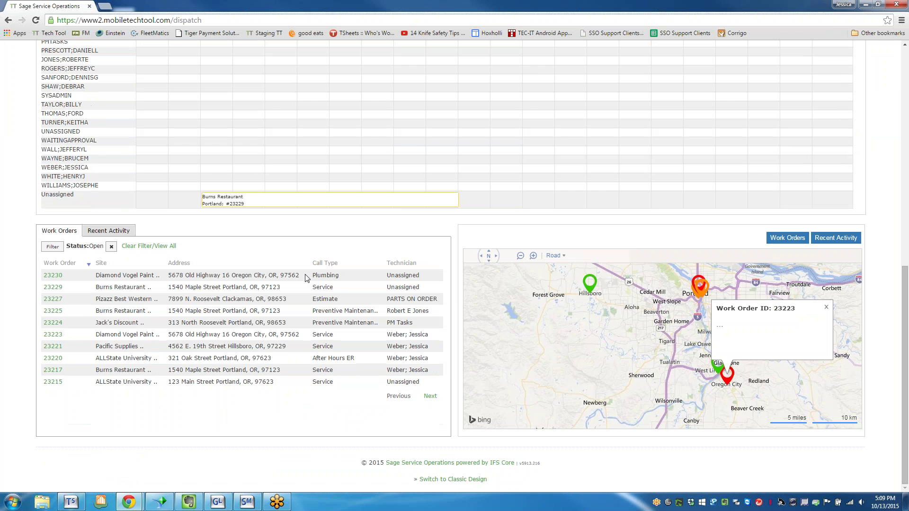
scroll(308, 284, up, 10)
- Switch the board to the October month view and move work order 23223 from Oct 2 to Oct 6
click(762, 183)
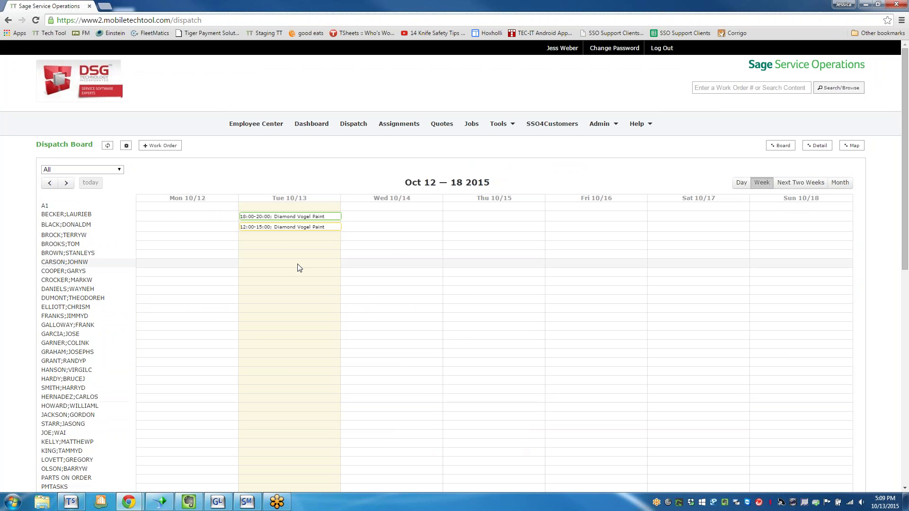
click(810, 189)
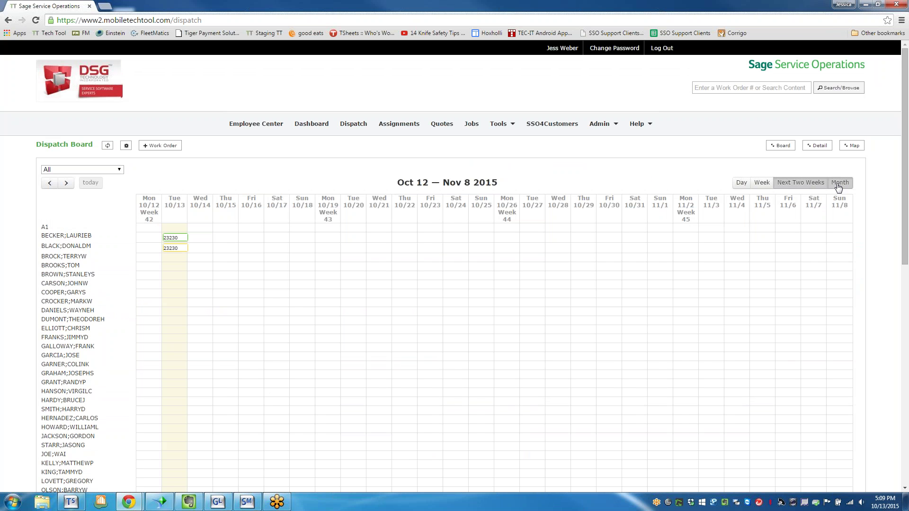
click(839, 185)
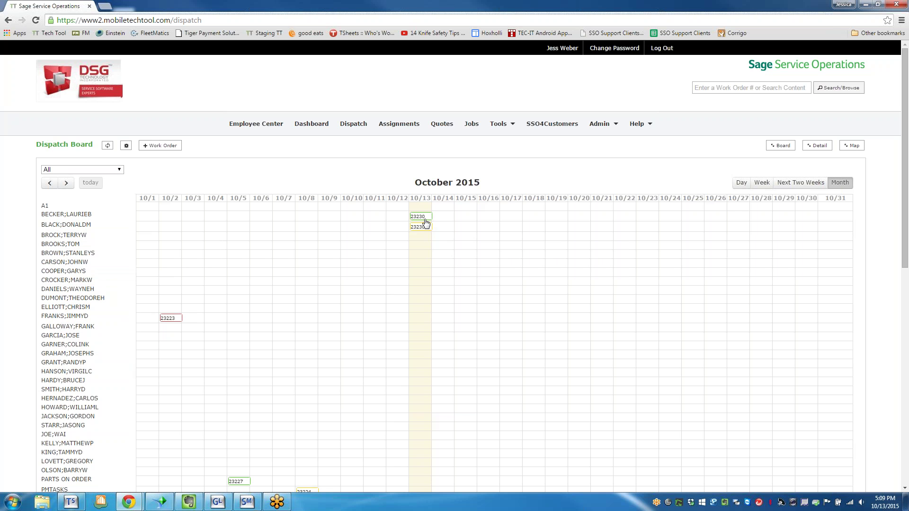
mouse_move(426, 222)
drag(174, 322, 261, 325)
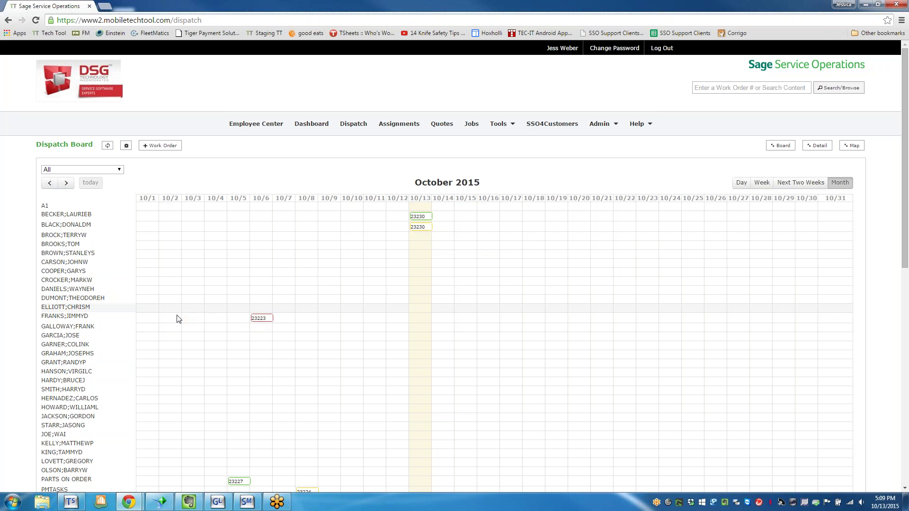
click(263, 321)
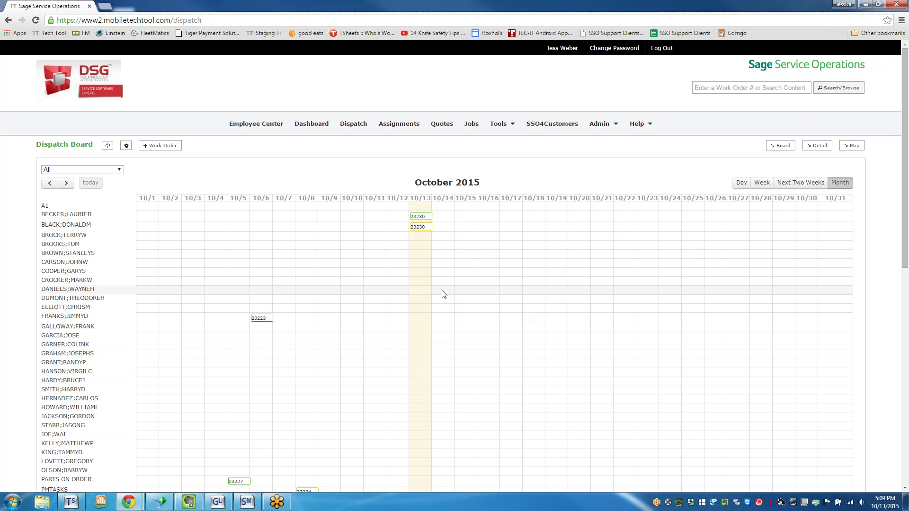
- Filter the board back to Plumbing and advance it to Wednesday, Oct 14
scroll(444, 294, down, 4)
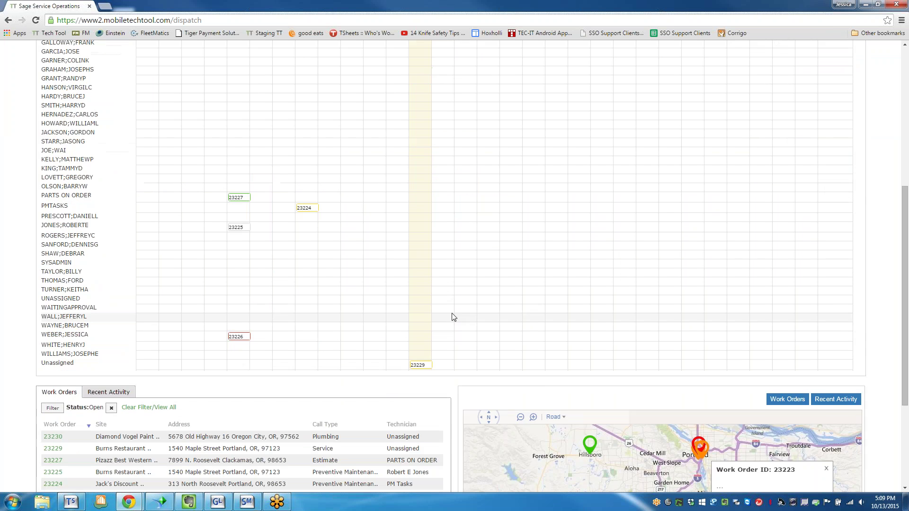
scroll(487, 307, up, 4)
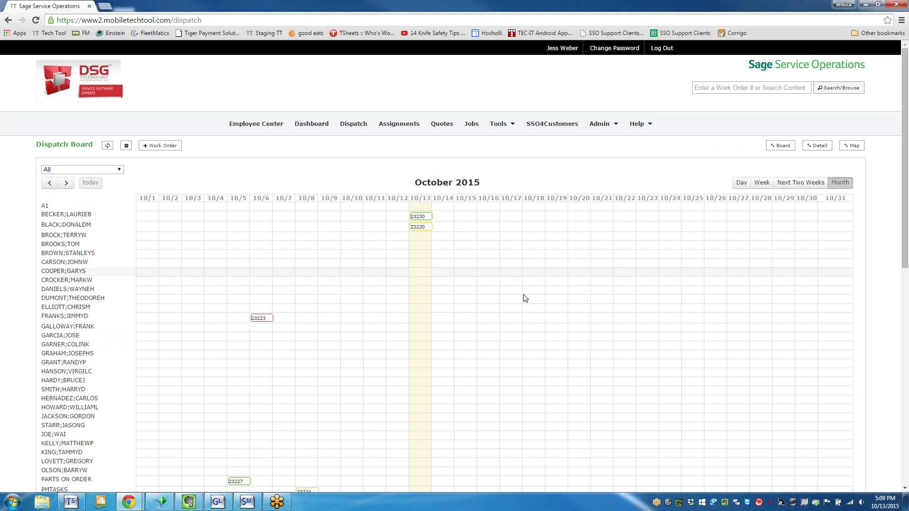
click(79, 169)
click(57, 210)
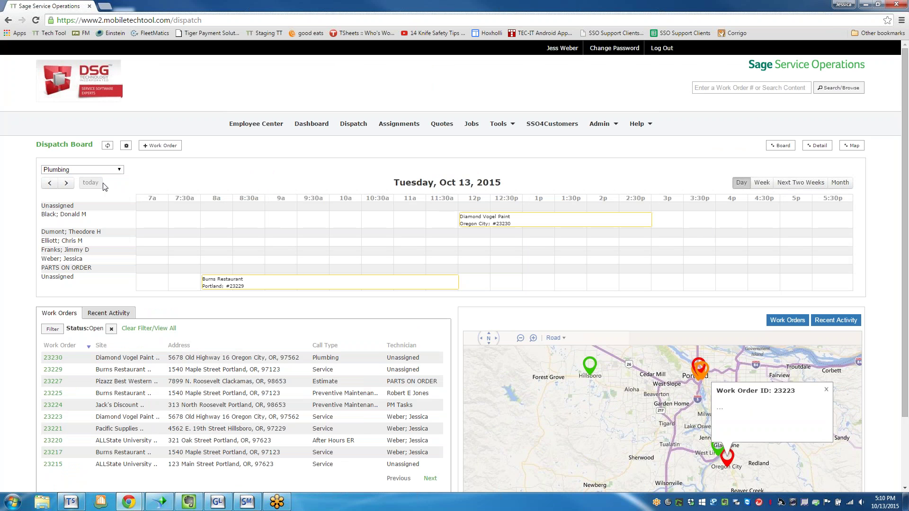
click(66, 183)
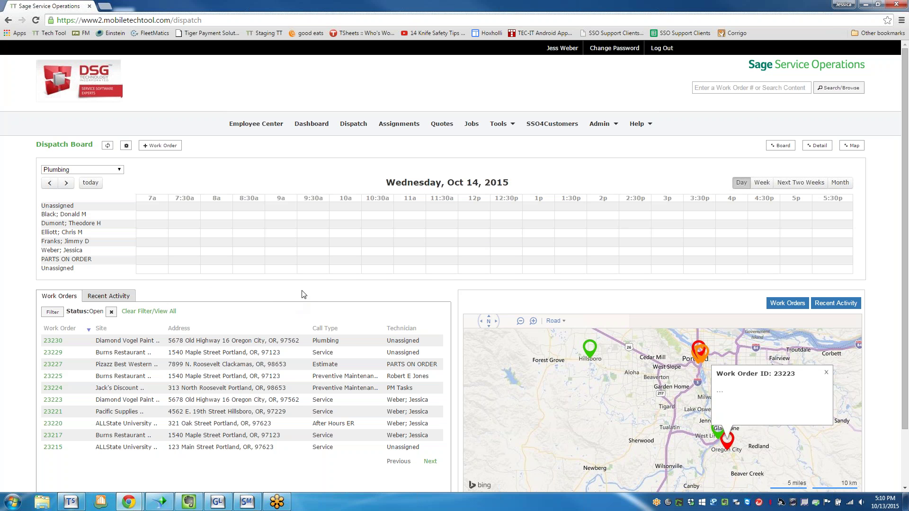
click(400, 124)
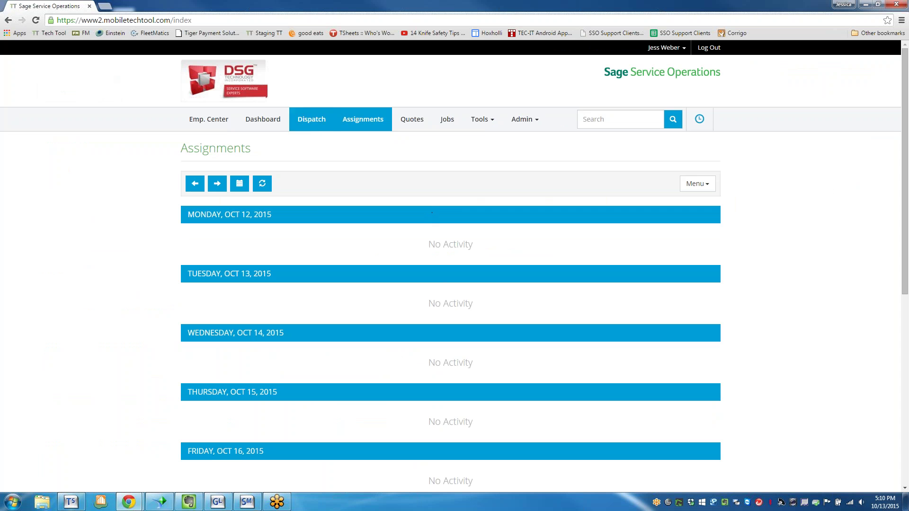
- Refresh Assignments to find work order 23229 under Tuesday, Oct 13, then return to the dispatch board
click(262, 183)
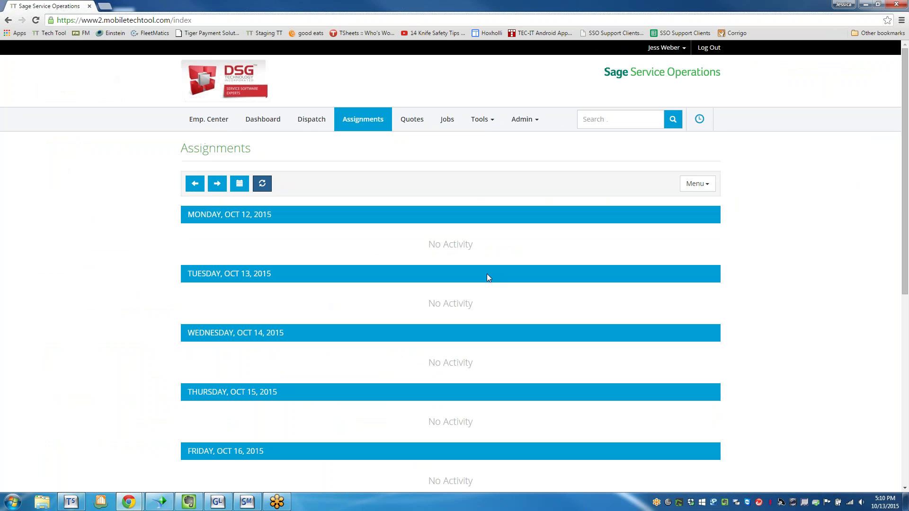
scroll(485, 288, down, 6)
scroll(489, 295, up, 4)
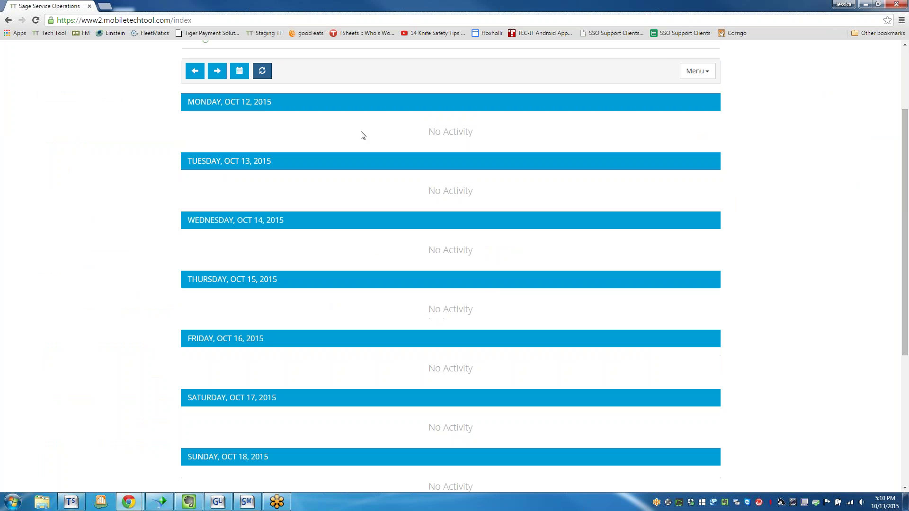
click(263, 72)
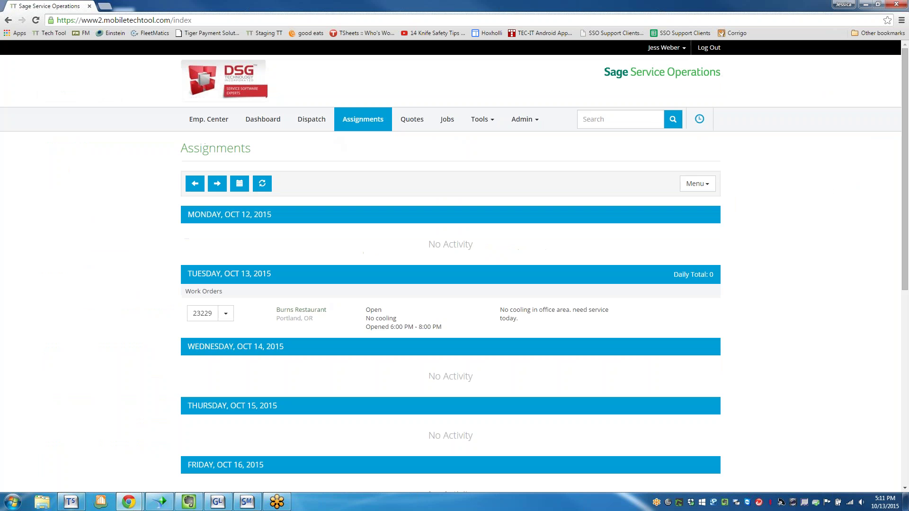
click(316, 118)
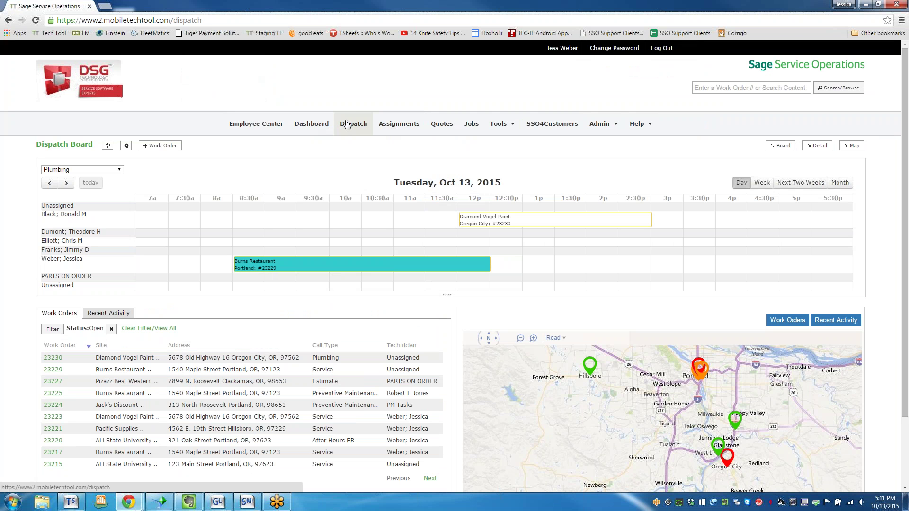
- Open Assignments filtered to Tuesday, Oct 13, showing work order 23229 for Burns Restaurant
click(391, 127)
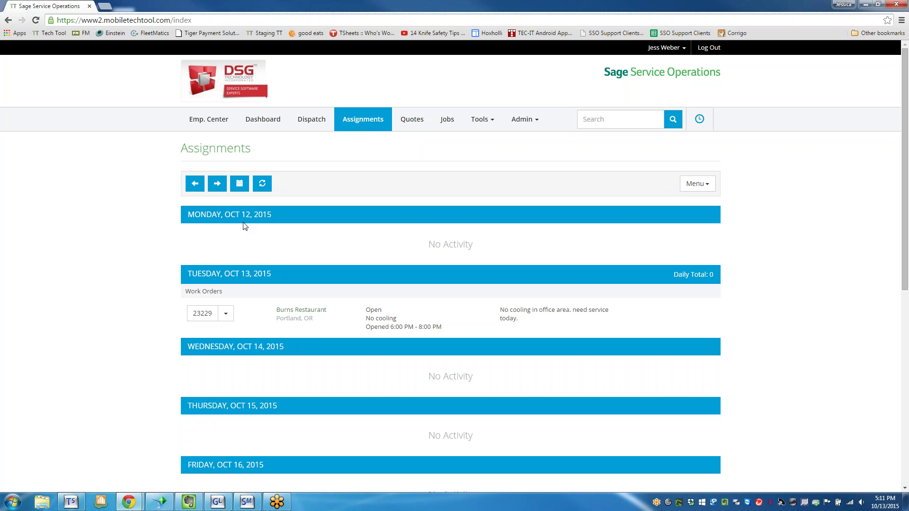
scroll(290, 286, down, 2)
scroll(304, 405, down, 4)
scroll(304, 400, up, 6)
click(239, 183)
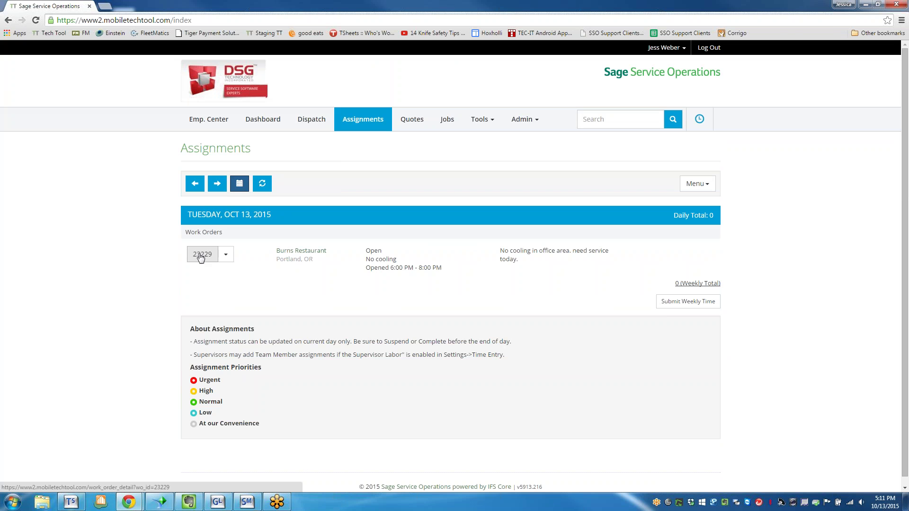
- Check work order 23229's action menu, then take the browser out of full screen
click(226, 255)
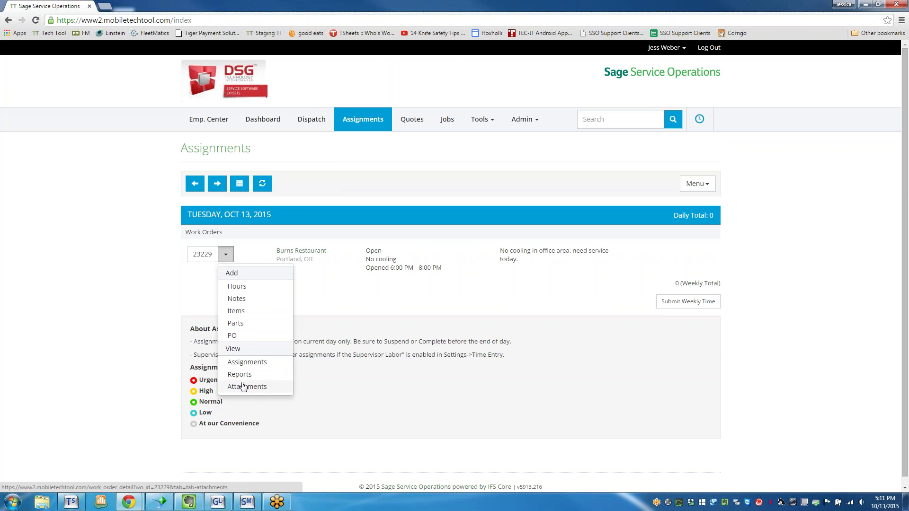
click(226, 258)
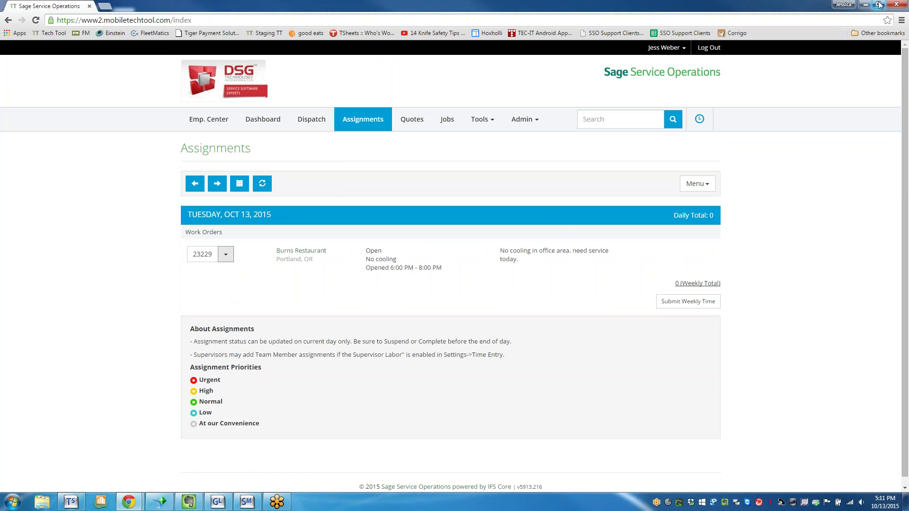
click(878, 4)
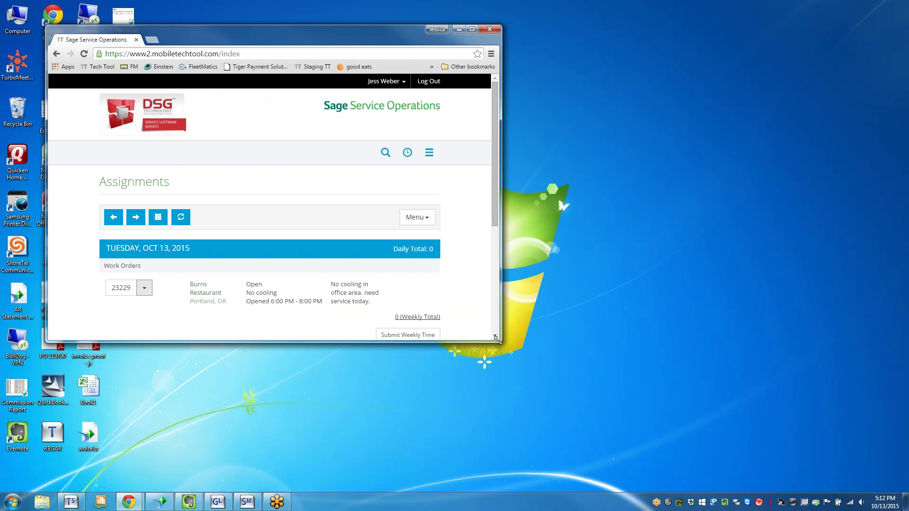
- Shrink the browser to phone width and toggle Assignments to week view and back to day
drag(496, 337, 234, 370)
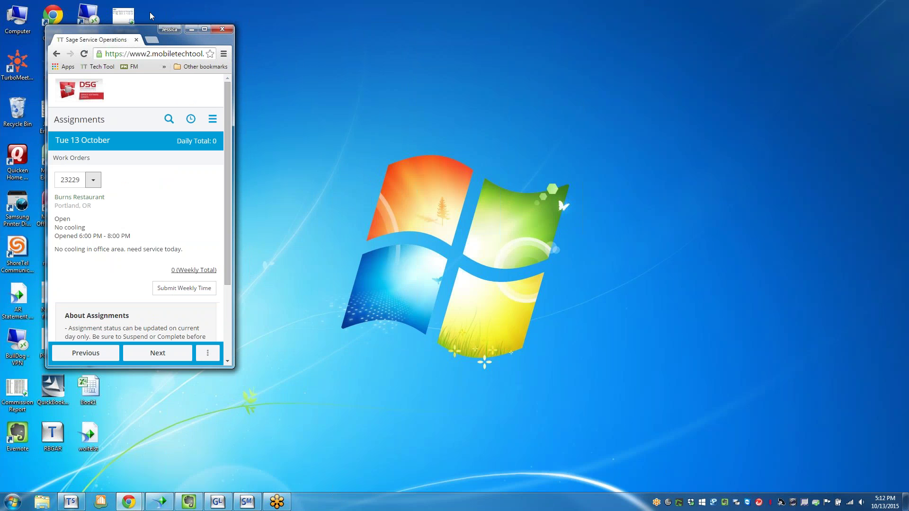
drag(151, 33, 520, 46)
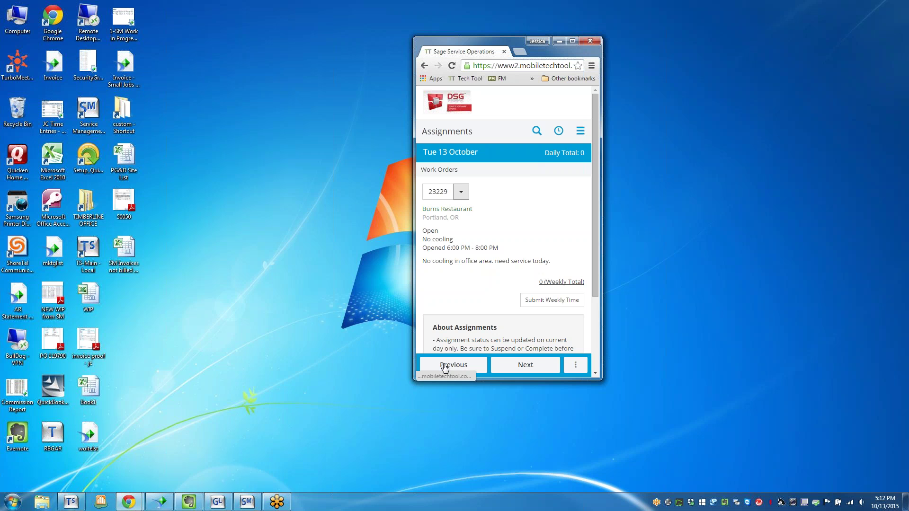
click(575, 365)
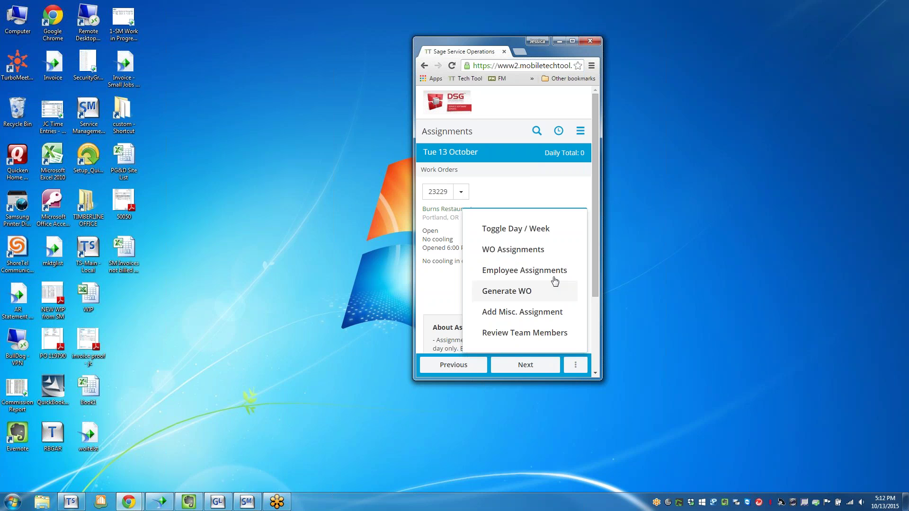
click(531, 230)
scroll(507, 213, down, 10)
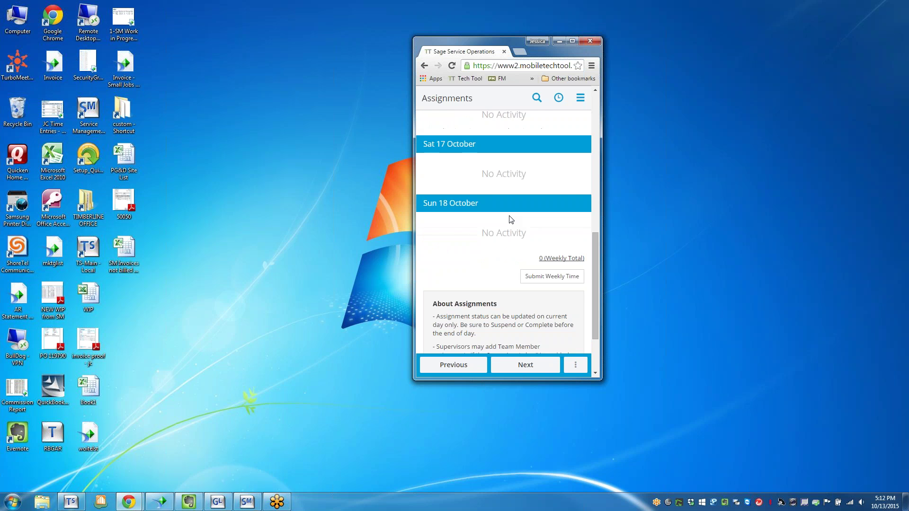
scroll(510, 218, up, 10)
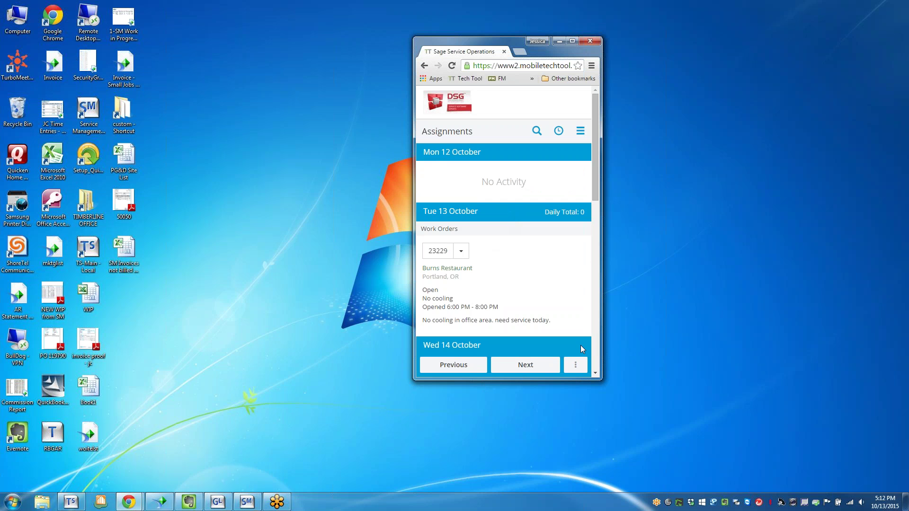
click(575, 364)
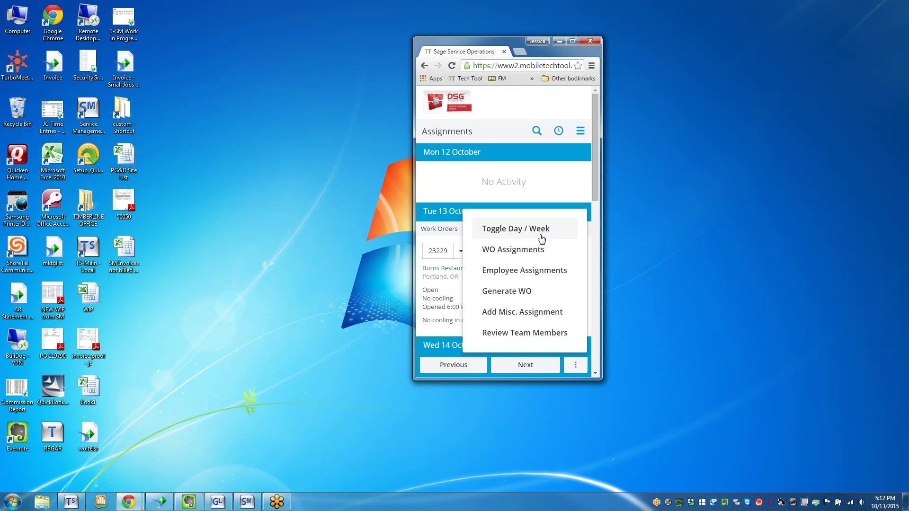
click(540, 231)
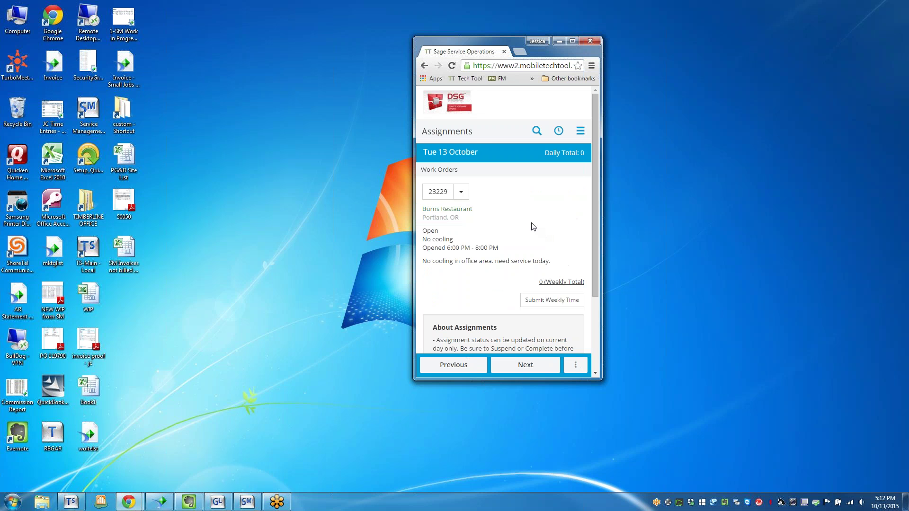
- Check 23229's actions, the recent history and search, then open work order 23229
click(460, 194)
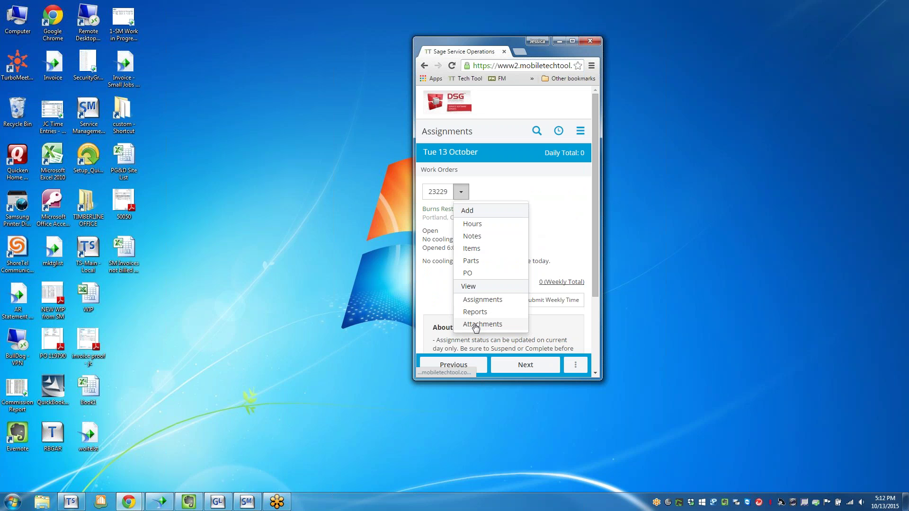
click(558, 132)
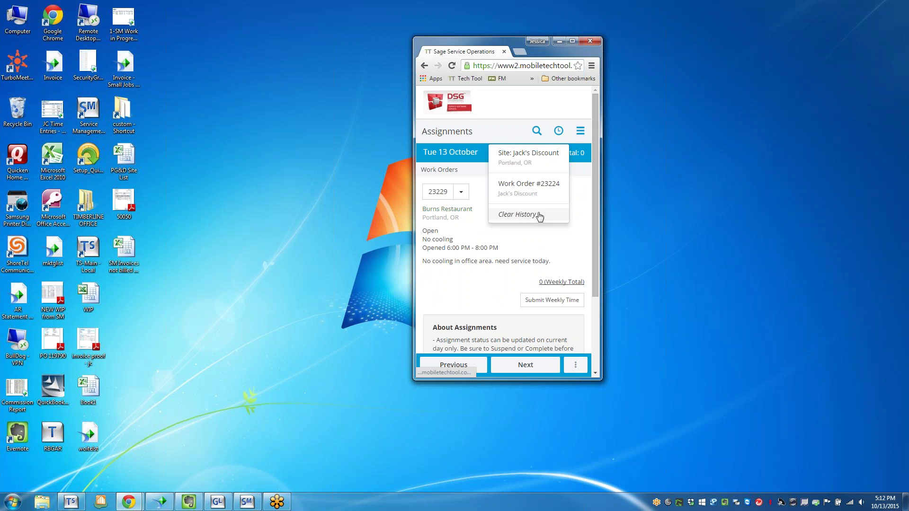
click(559, 133)
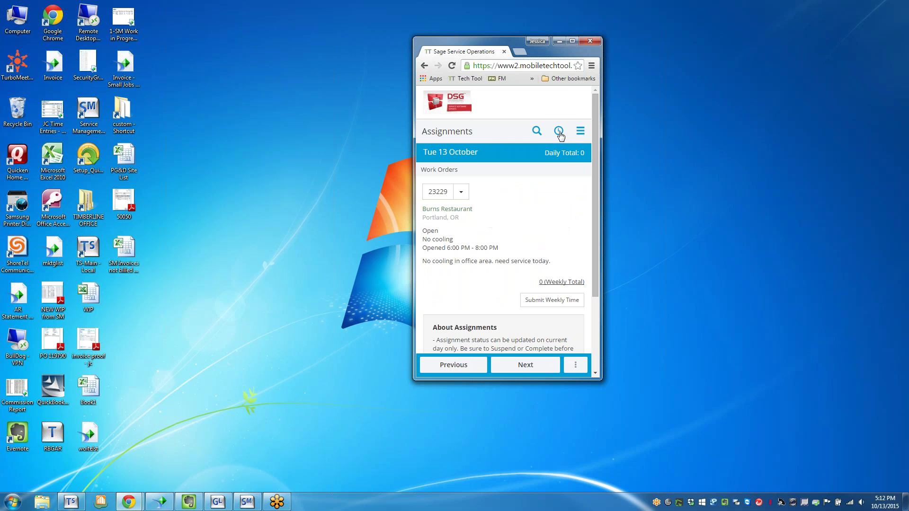
click(537, 131)
click(539, 130)
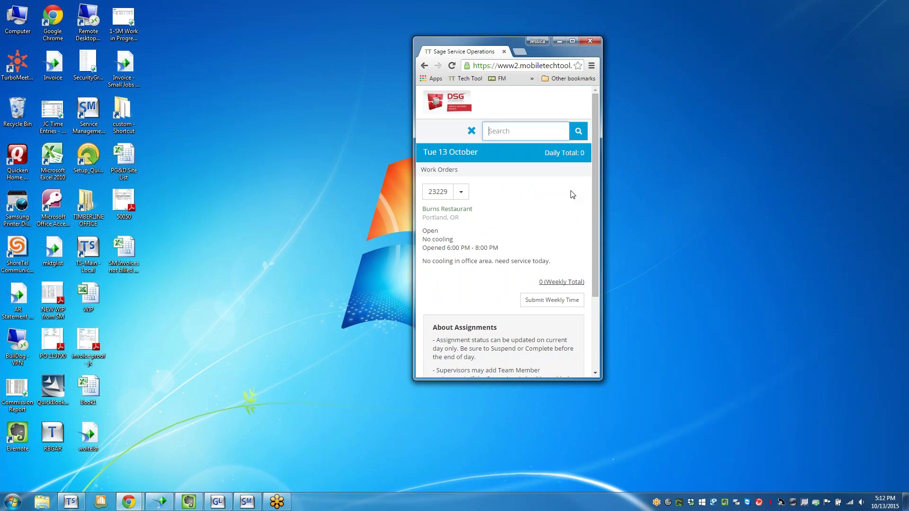
click(472, 131)
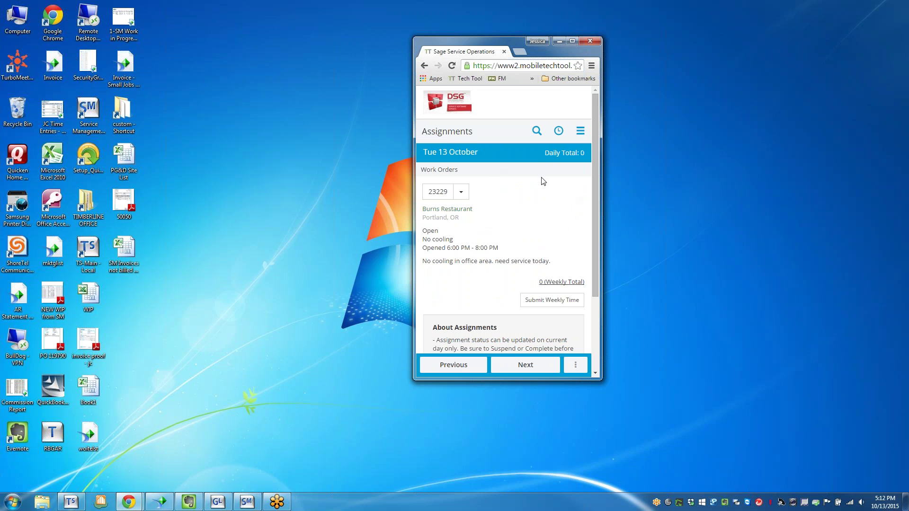
click(433, 198)
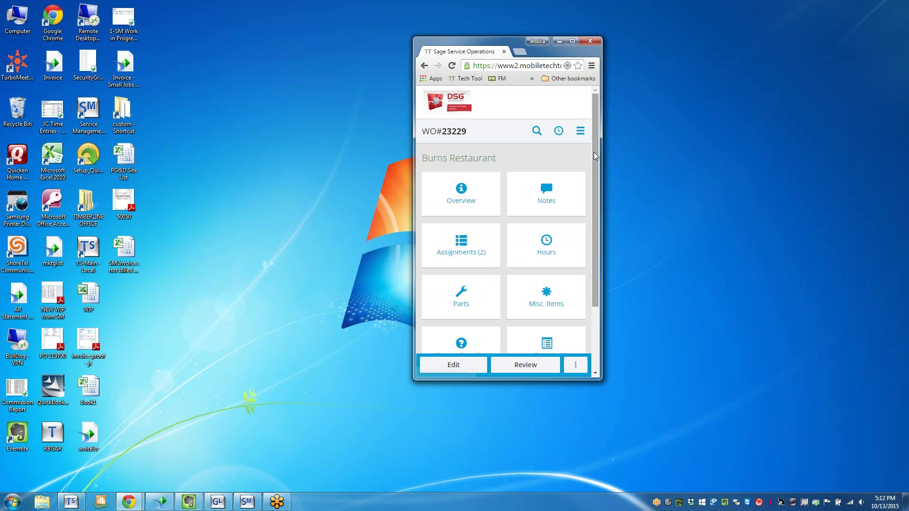
- Scroll through WO#23229's tiles, then maximize the browser to show the desktop detail with Status Open
drag(595, 164, 601, 147)
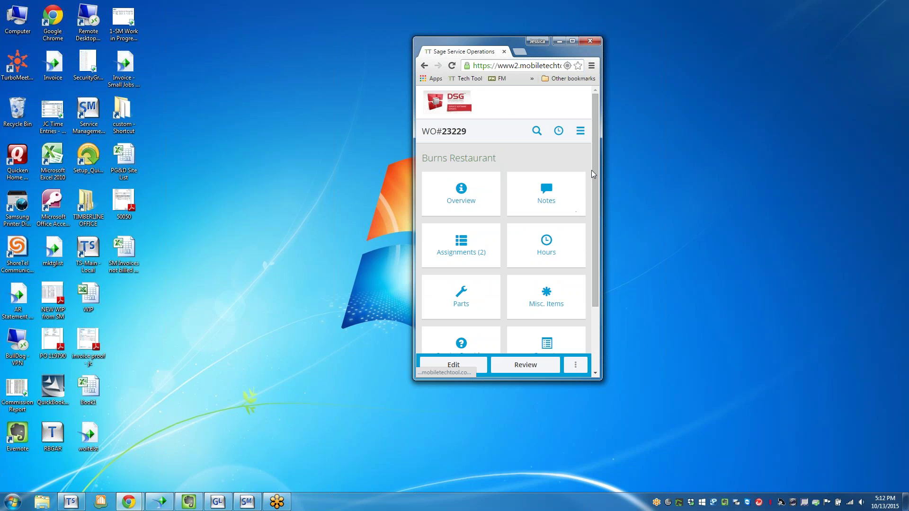
drag(595, 175, 590, 251)
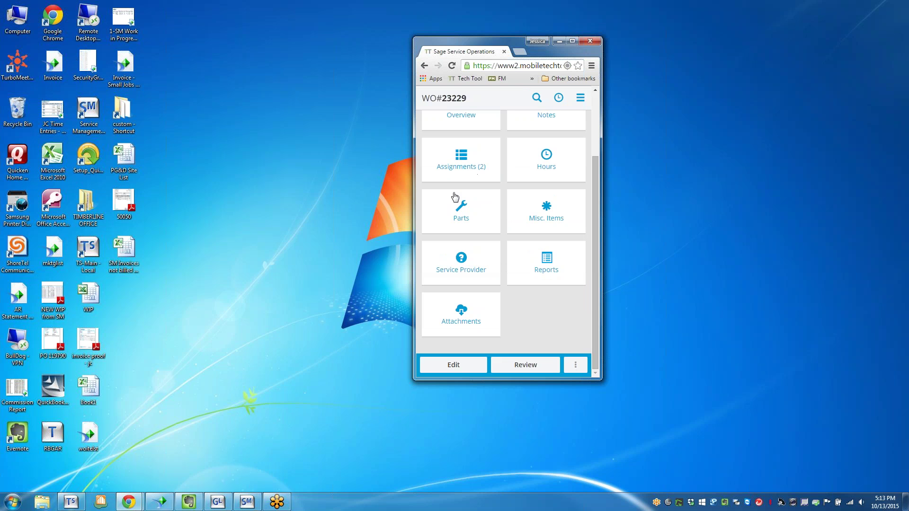
drag(598, 201, 610, 142)
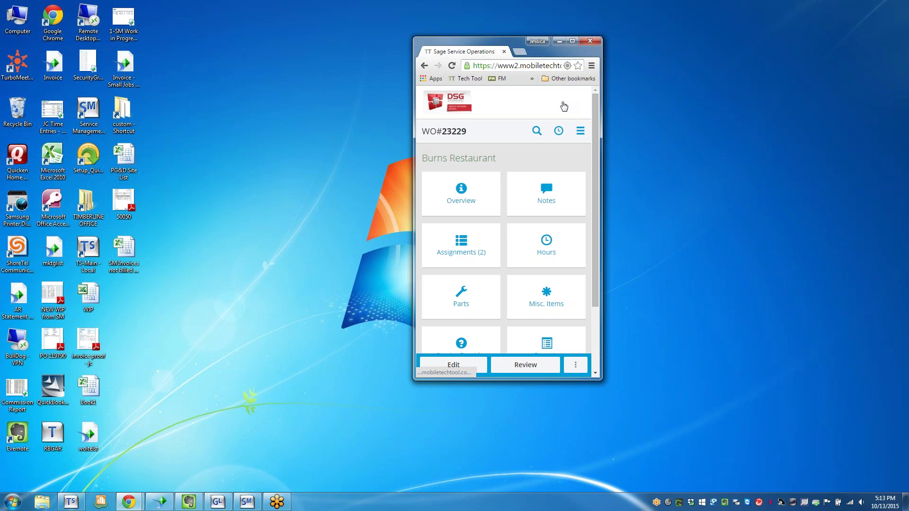
click(573, 41)
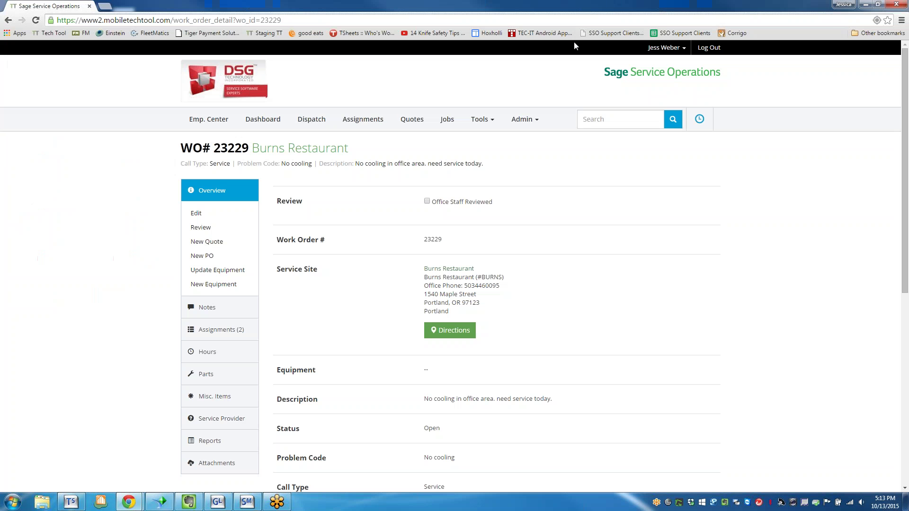
- Reopen 23229 from Assignments, back out of New PO, and show its 2 assignments (Opened, Notified)
click(347, 124)
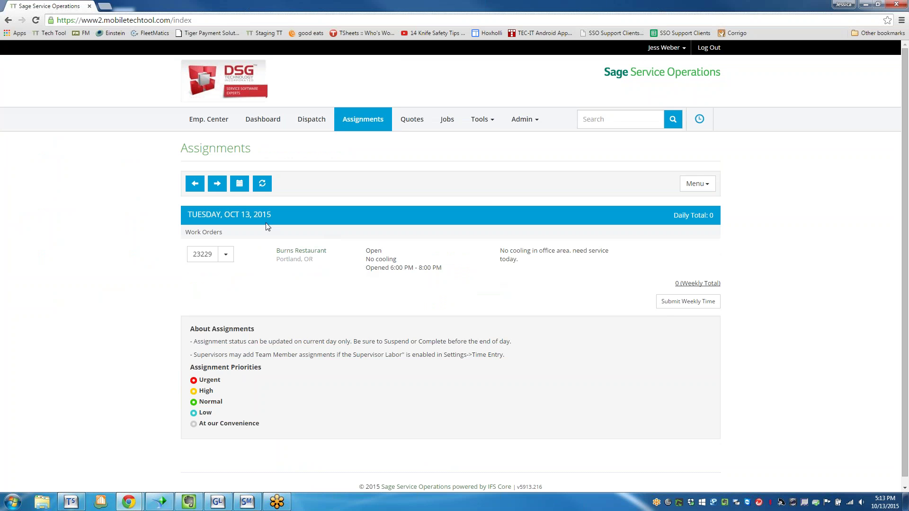
click(218, 258)
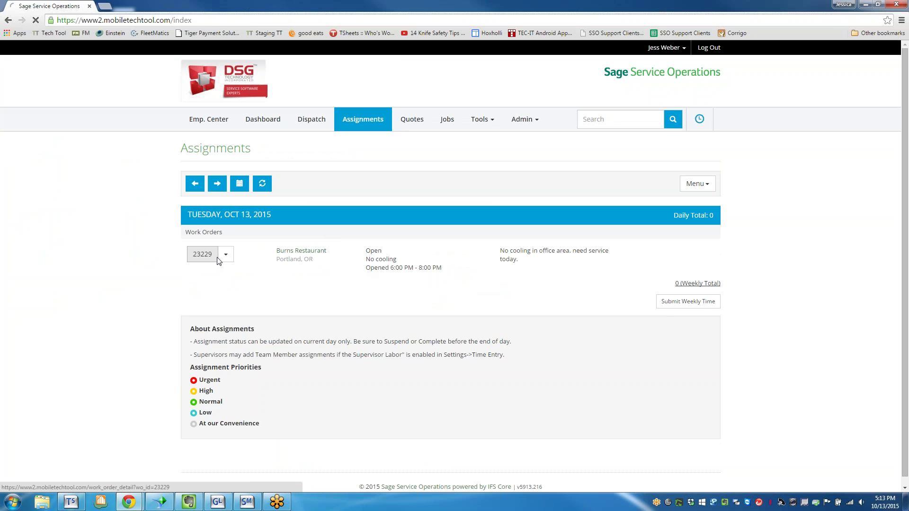
click(221, 261)
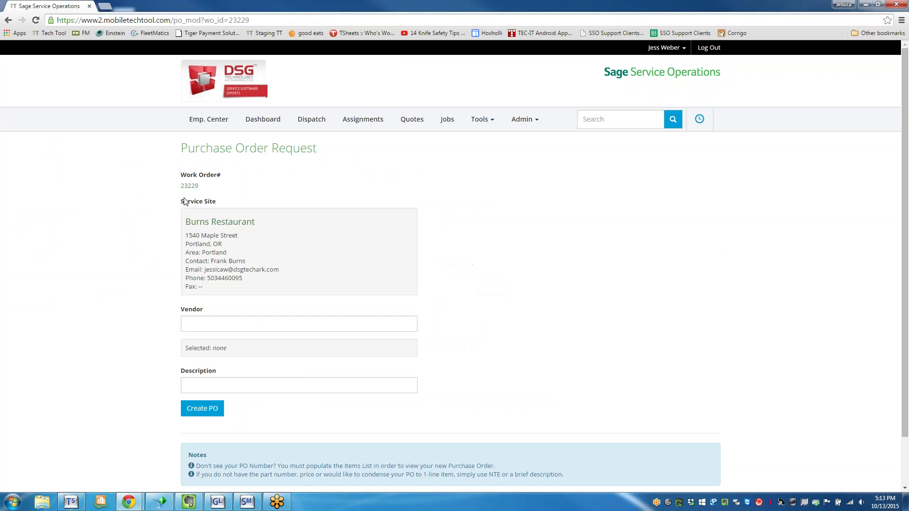
click(8, 19)
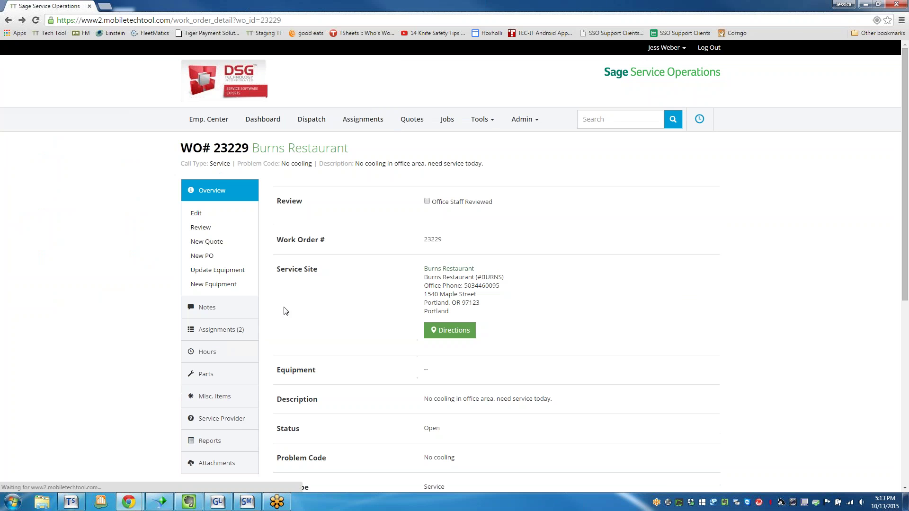
click(209, 332)
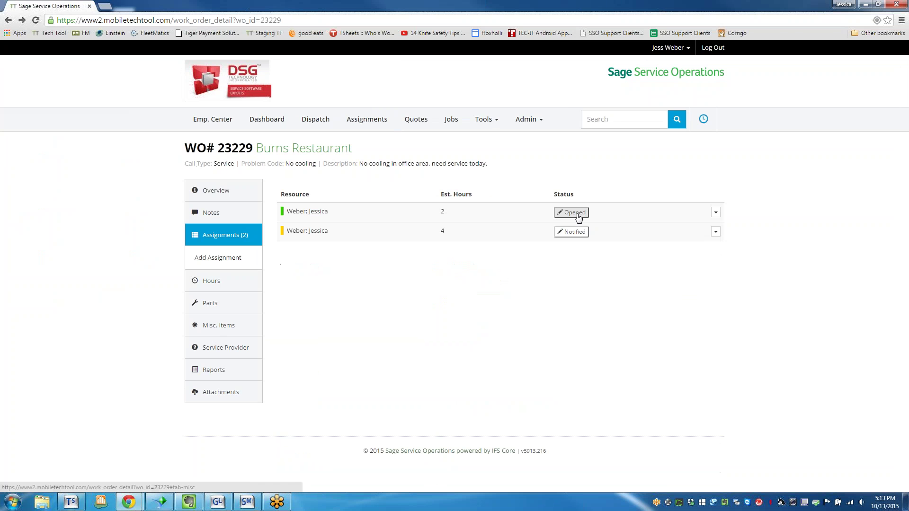
- Review the Notified assignment's status options unchanged, then return to the Oct 13 Dispatch Board
click(567, 238)
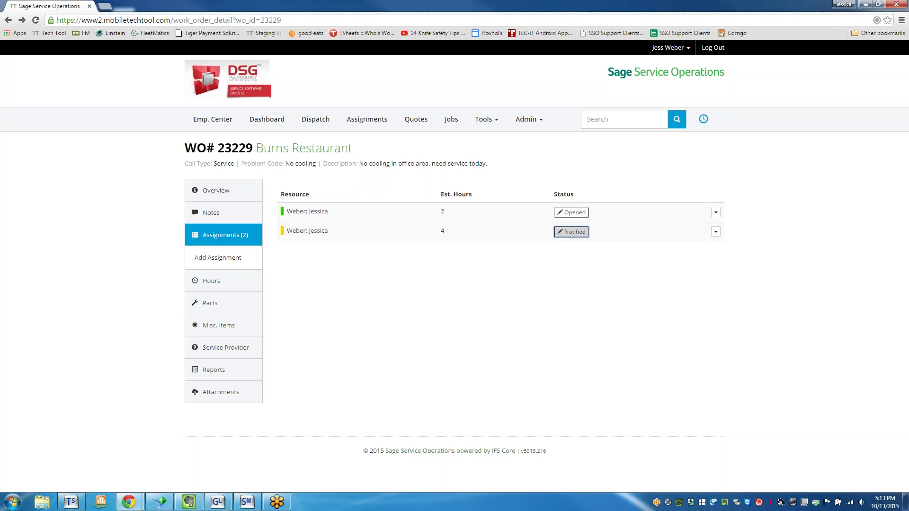
click(470, 139)
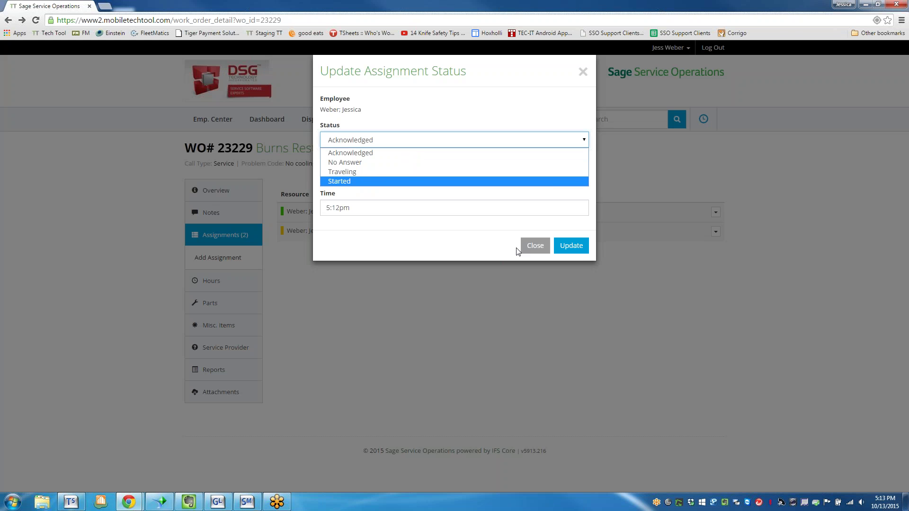
click(536, 246)
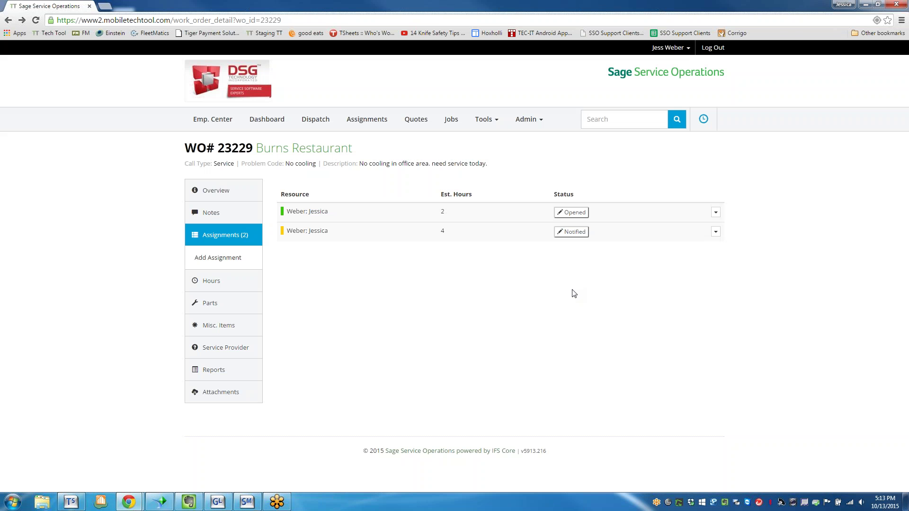
click(301, 126)
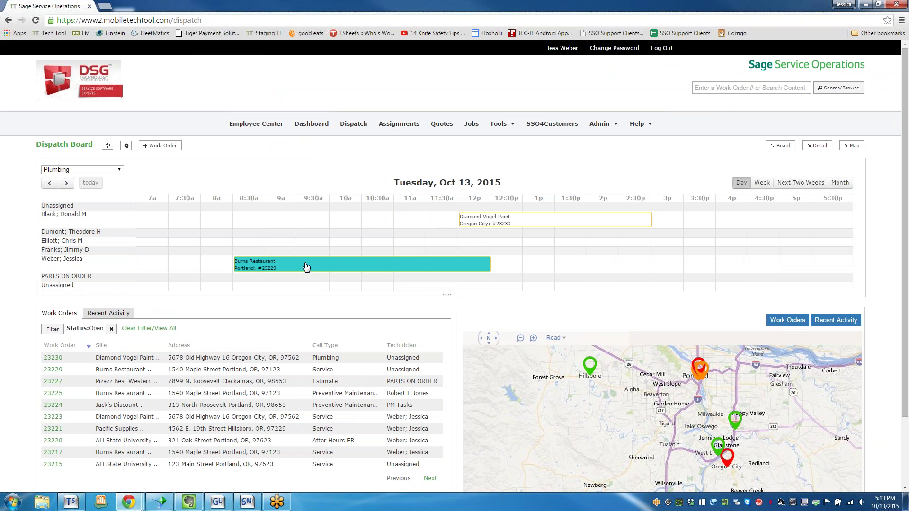
- Acknowledge Burns Restaurant #23229 on the Dispatch Board, then start a new work order
click(306, 267)
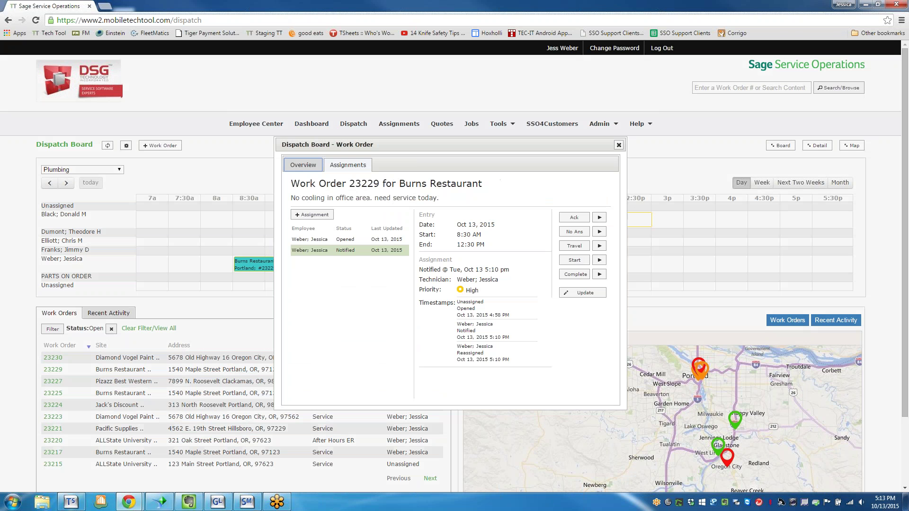
click(599, 218)
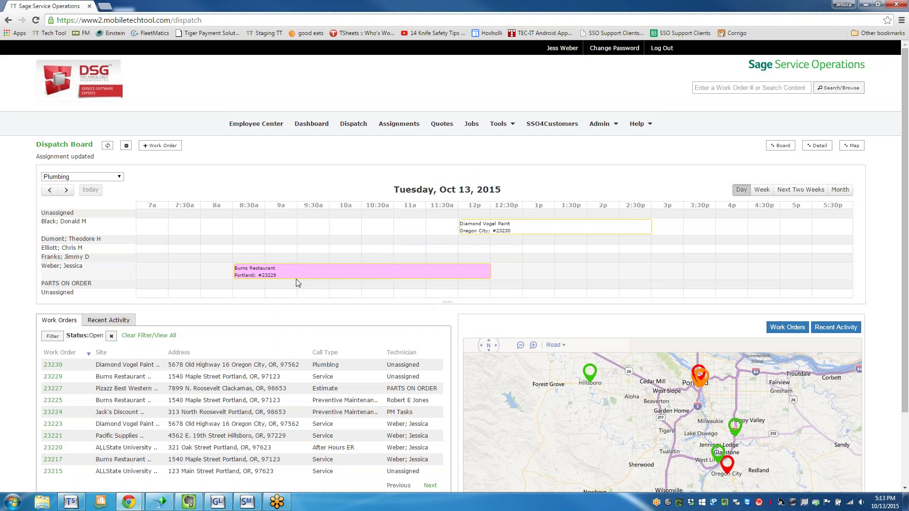
mouse_move(297, 280)
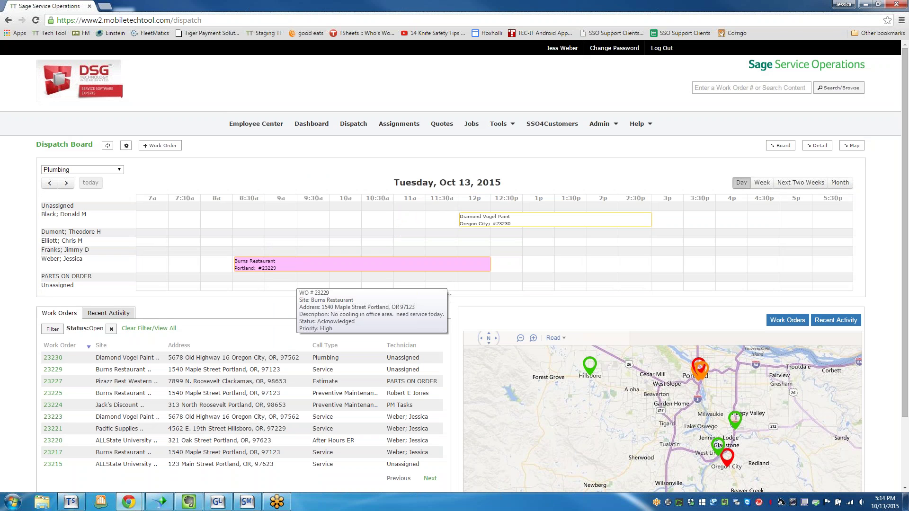
click(160, 145)
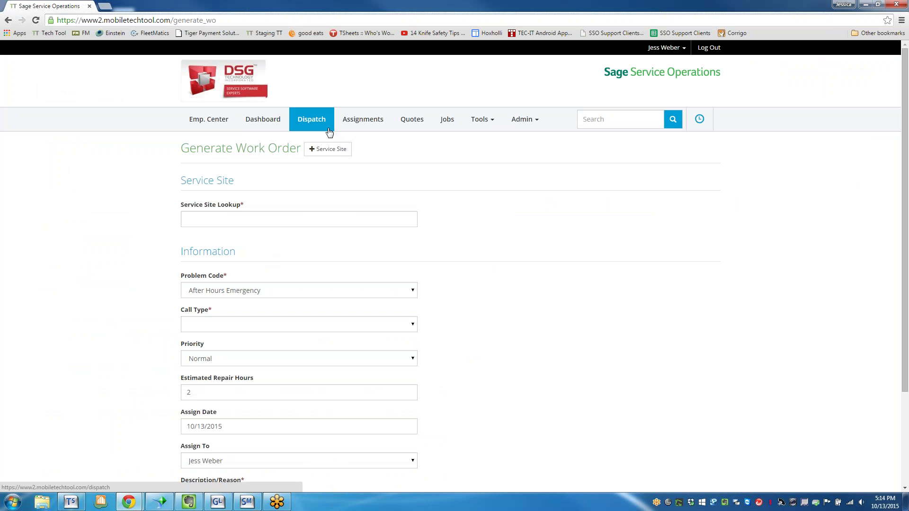
click(324, 128)
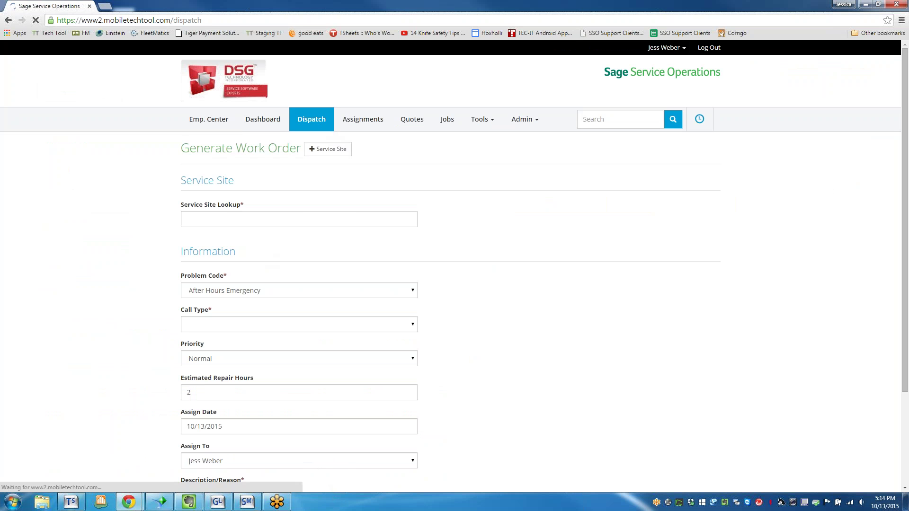